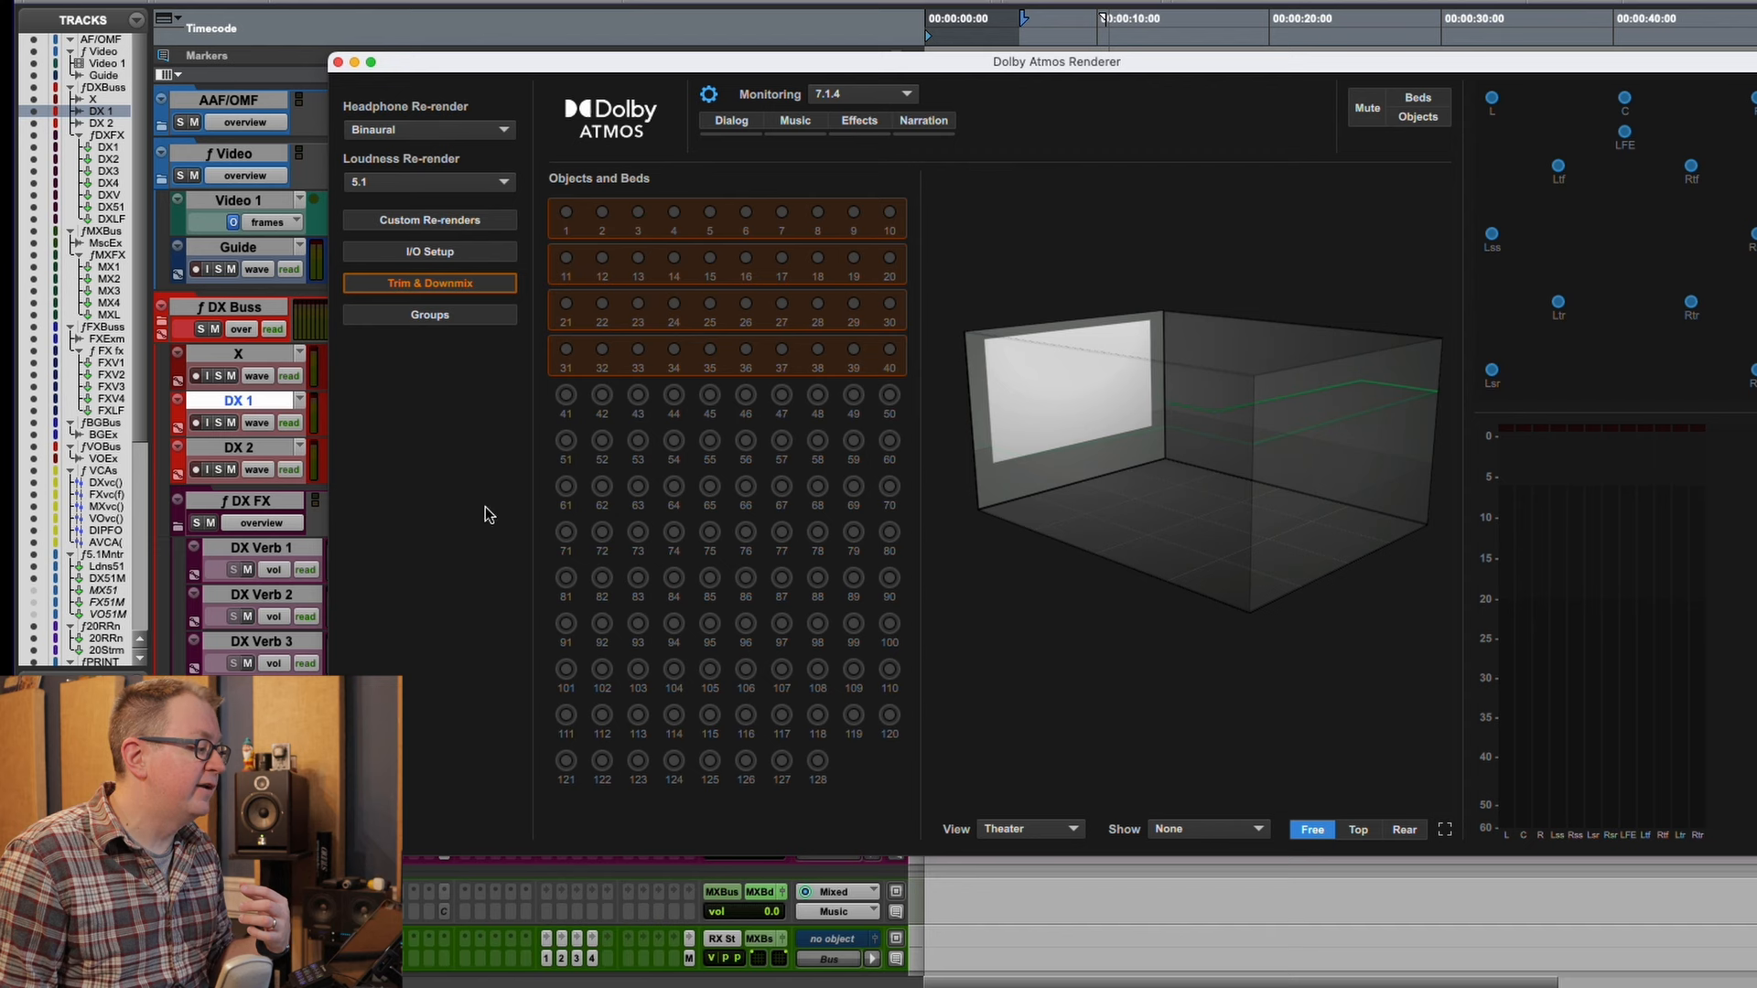
# - In the renderer's I/O setup, assign Object 41-42 to the Narration group, 43-44 to Dialog, 45-46 to Music and 47-48 to Effects
pyautogui.click(416, 317)
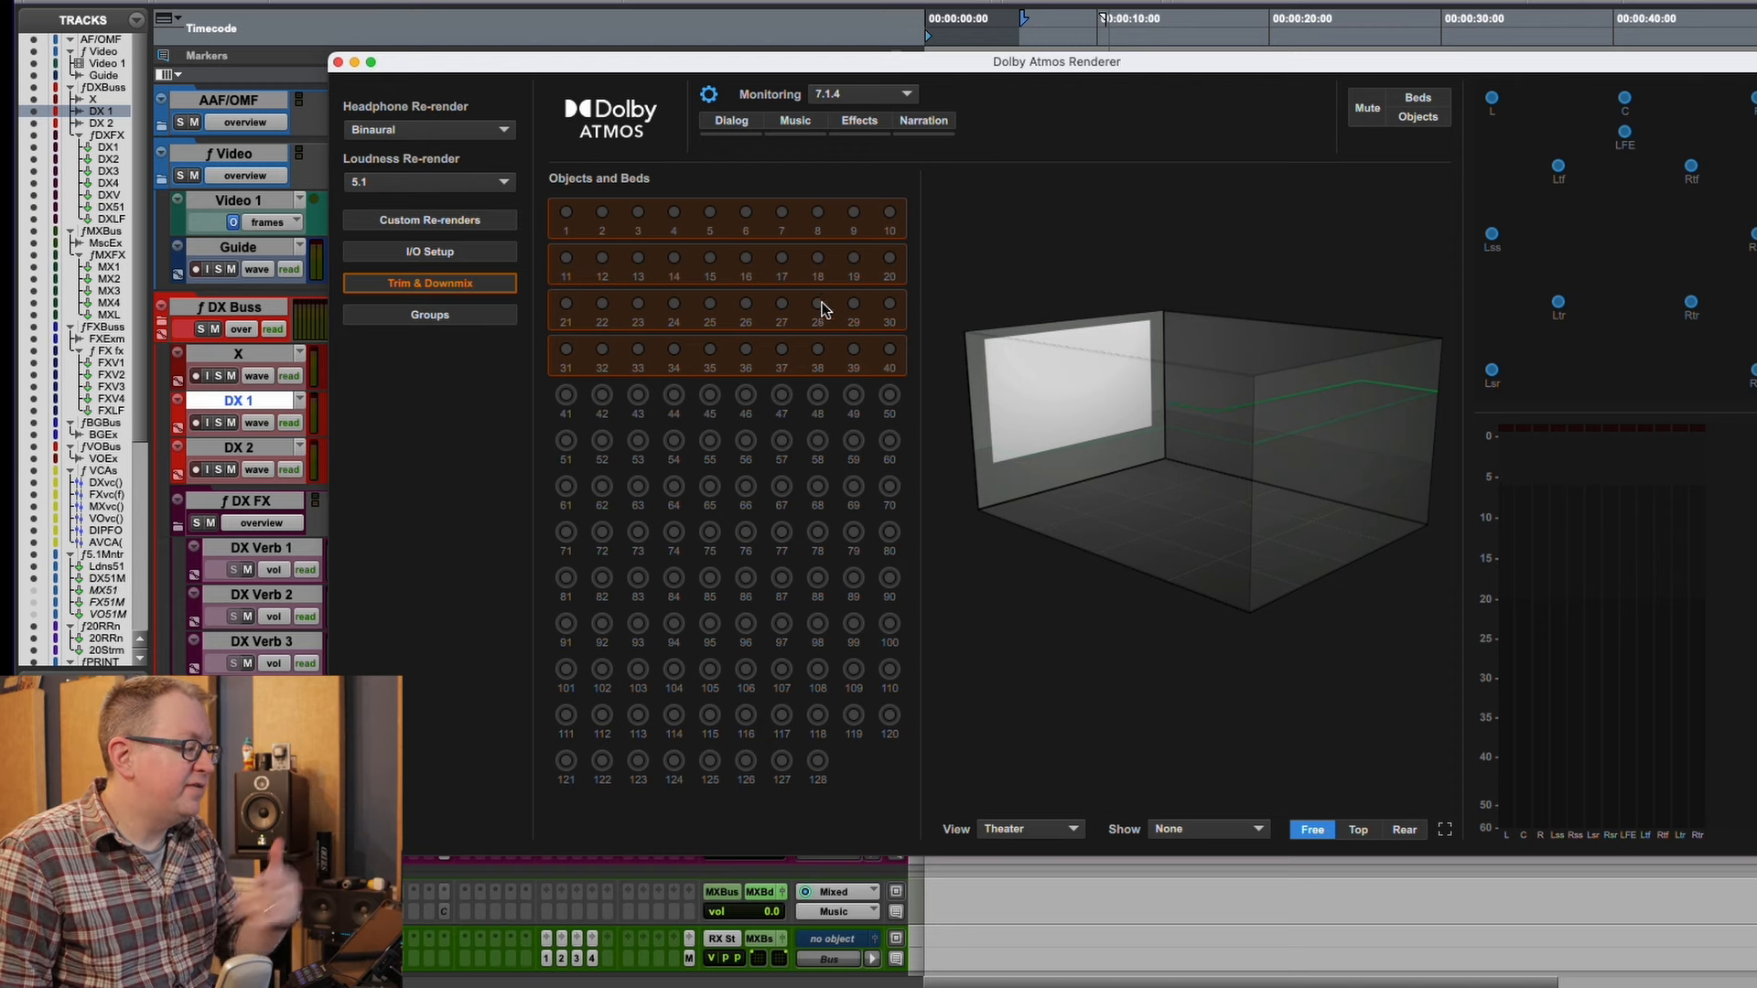
pyautogui.click(440, 253)
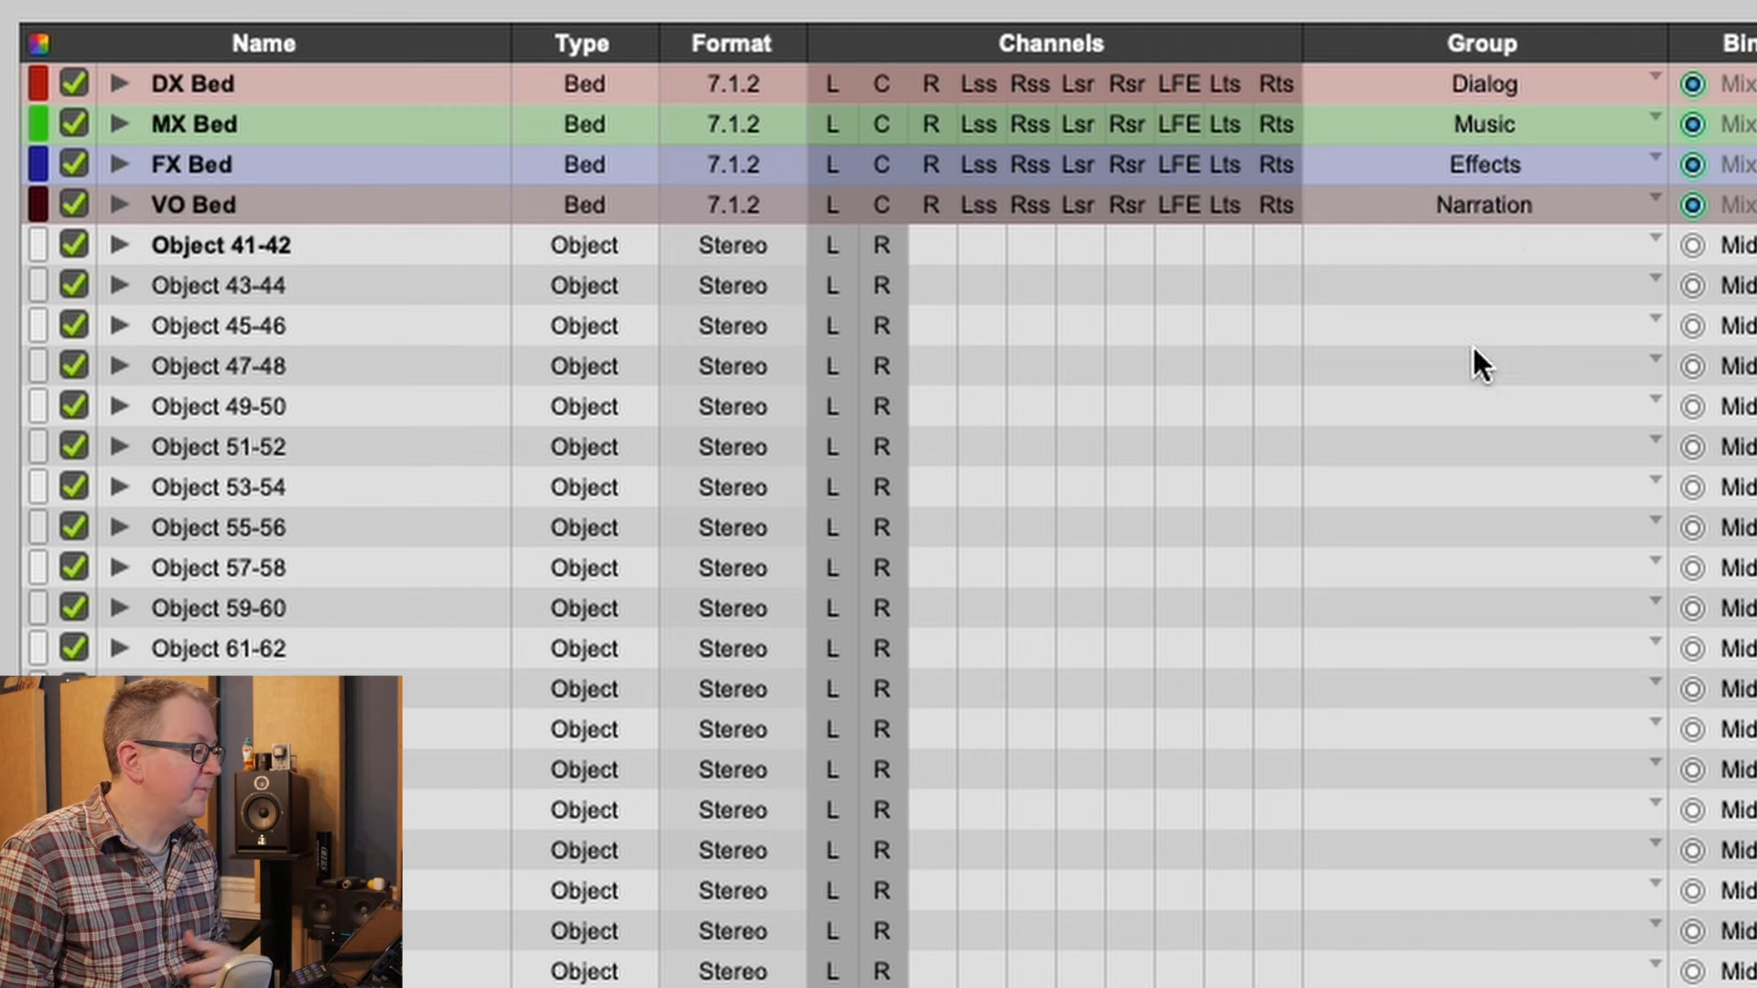
pyautogui.click(1506, 244)
pyautogui.click(1512, 448)
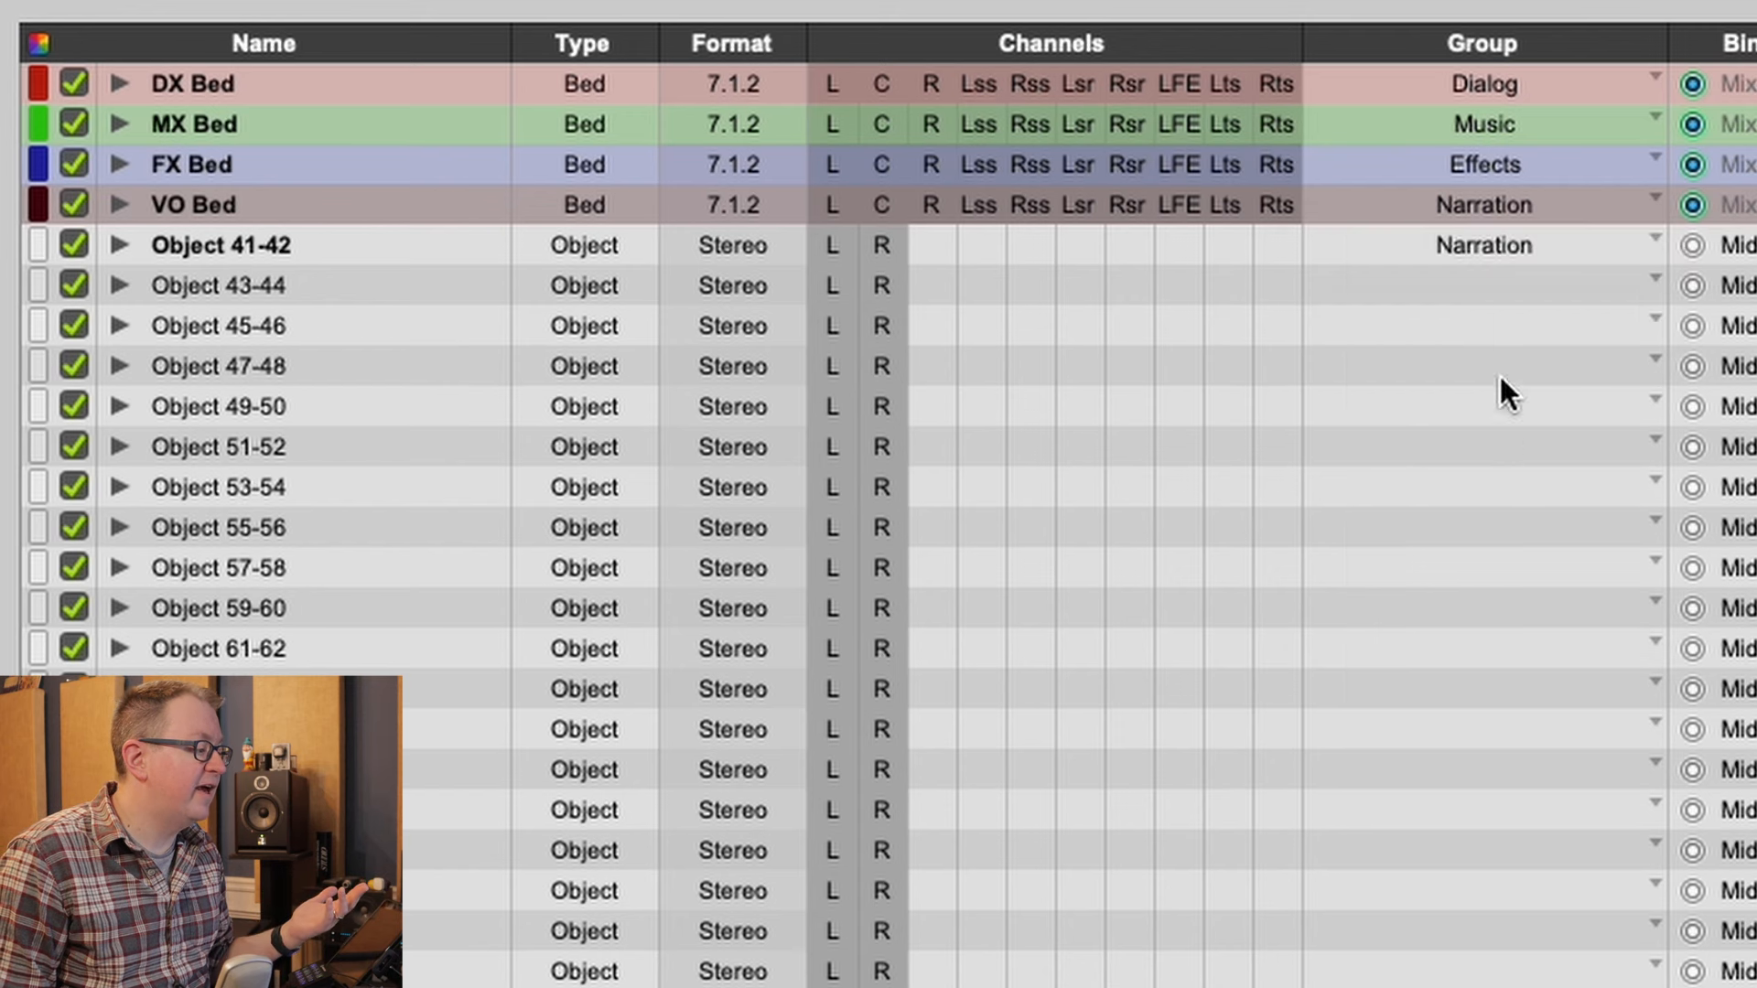
pyautogui.click(1503, 328)
pyautogui.click(1499, 461)
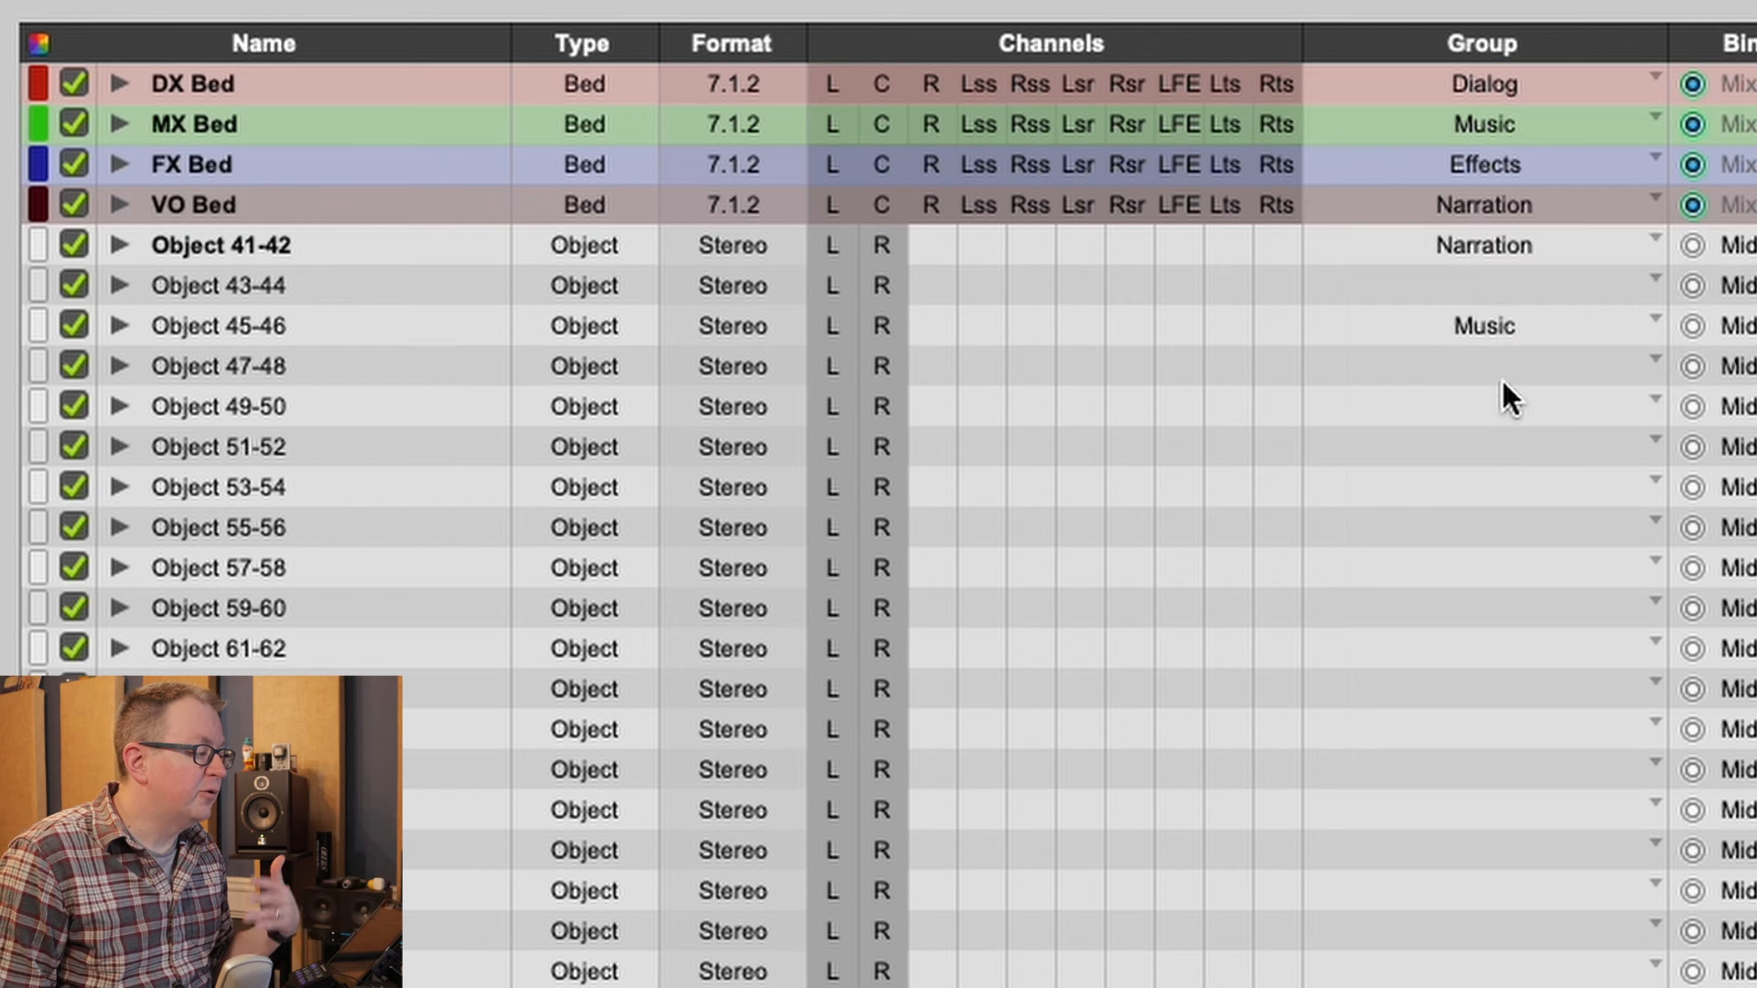
pyautogui.click(1505, 280)
pyautogui.click(1507, 371)
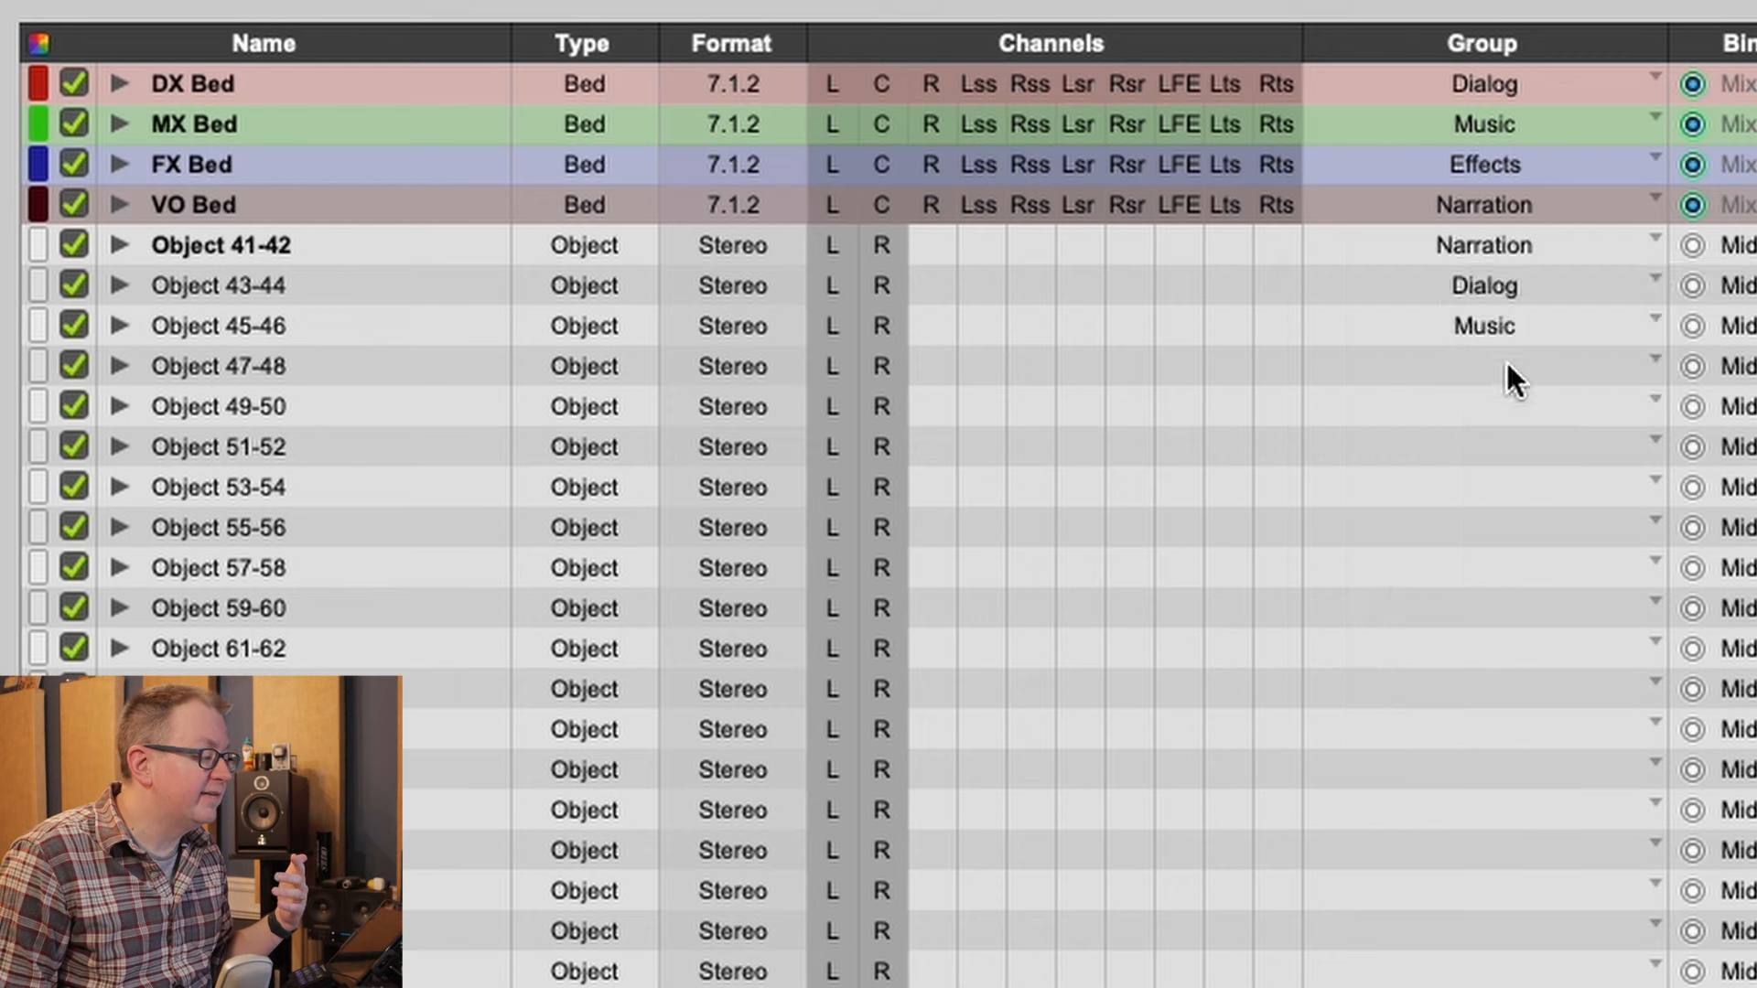
pyautogui.click(1495, 421)
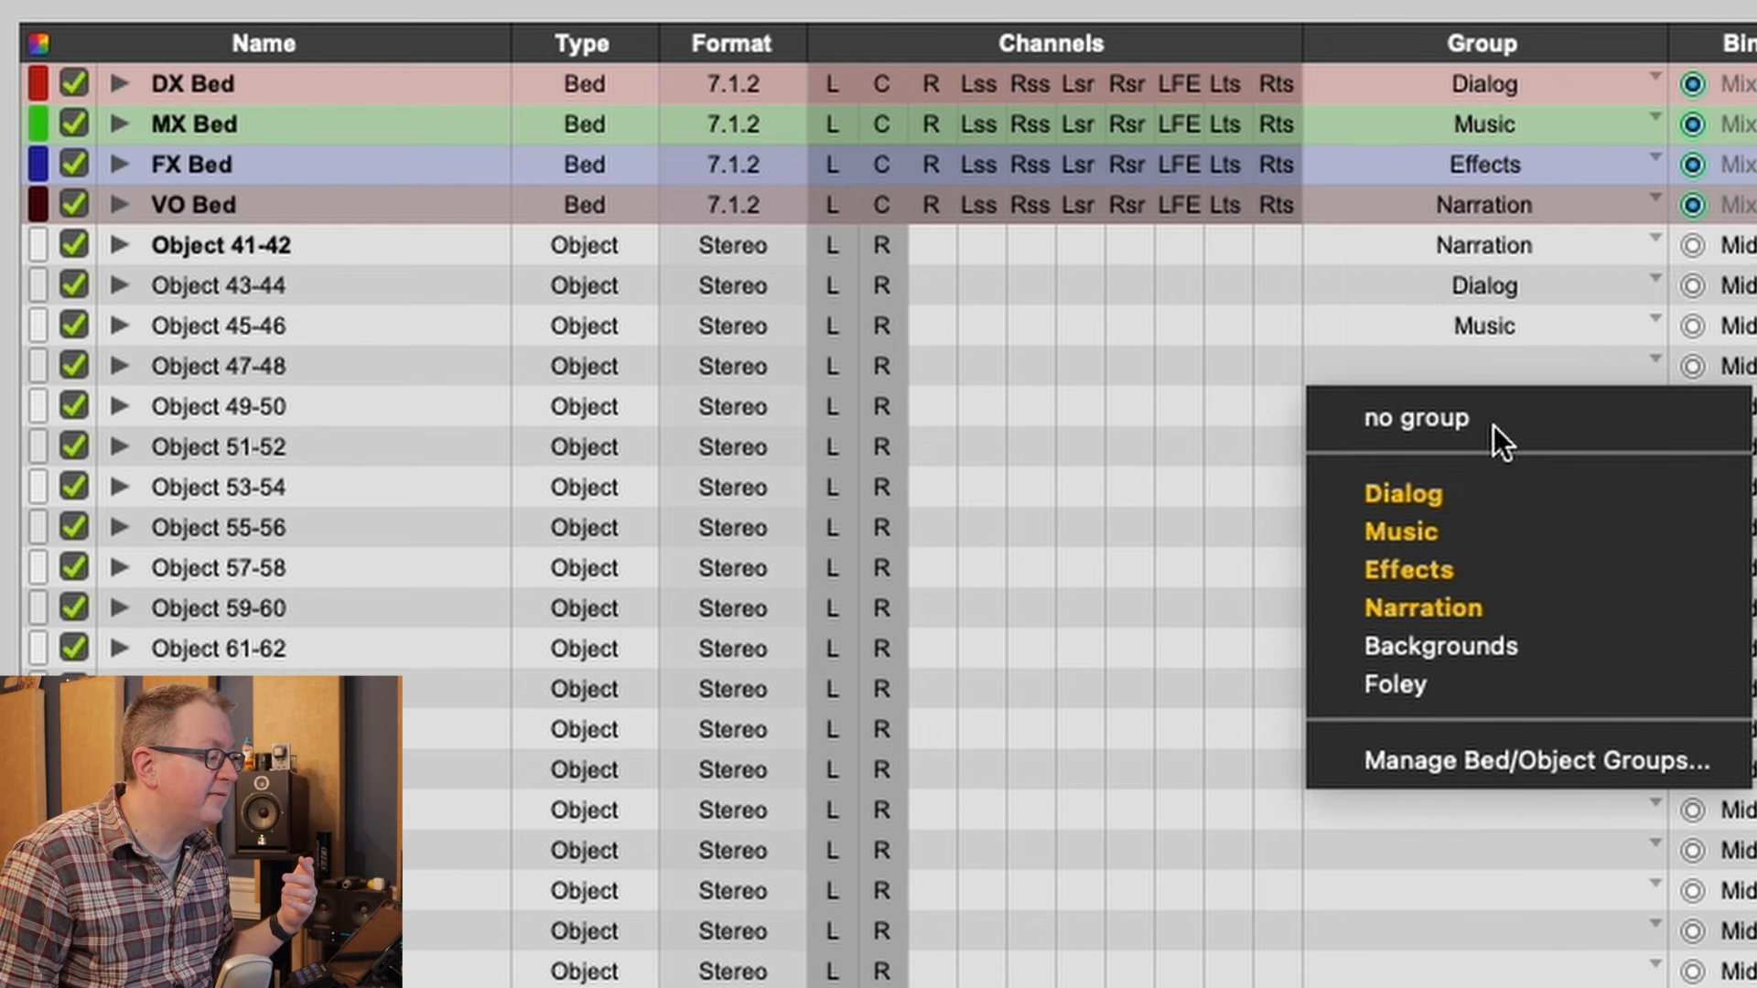
pyautogui.click(1493, 559)
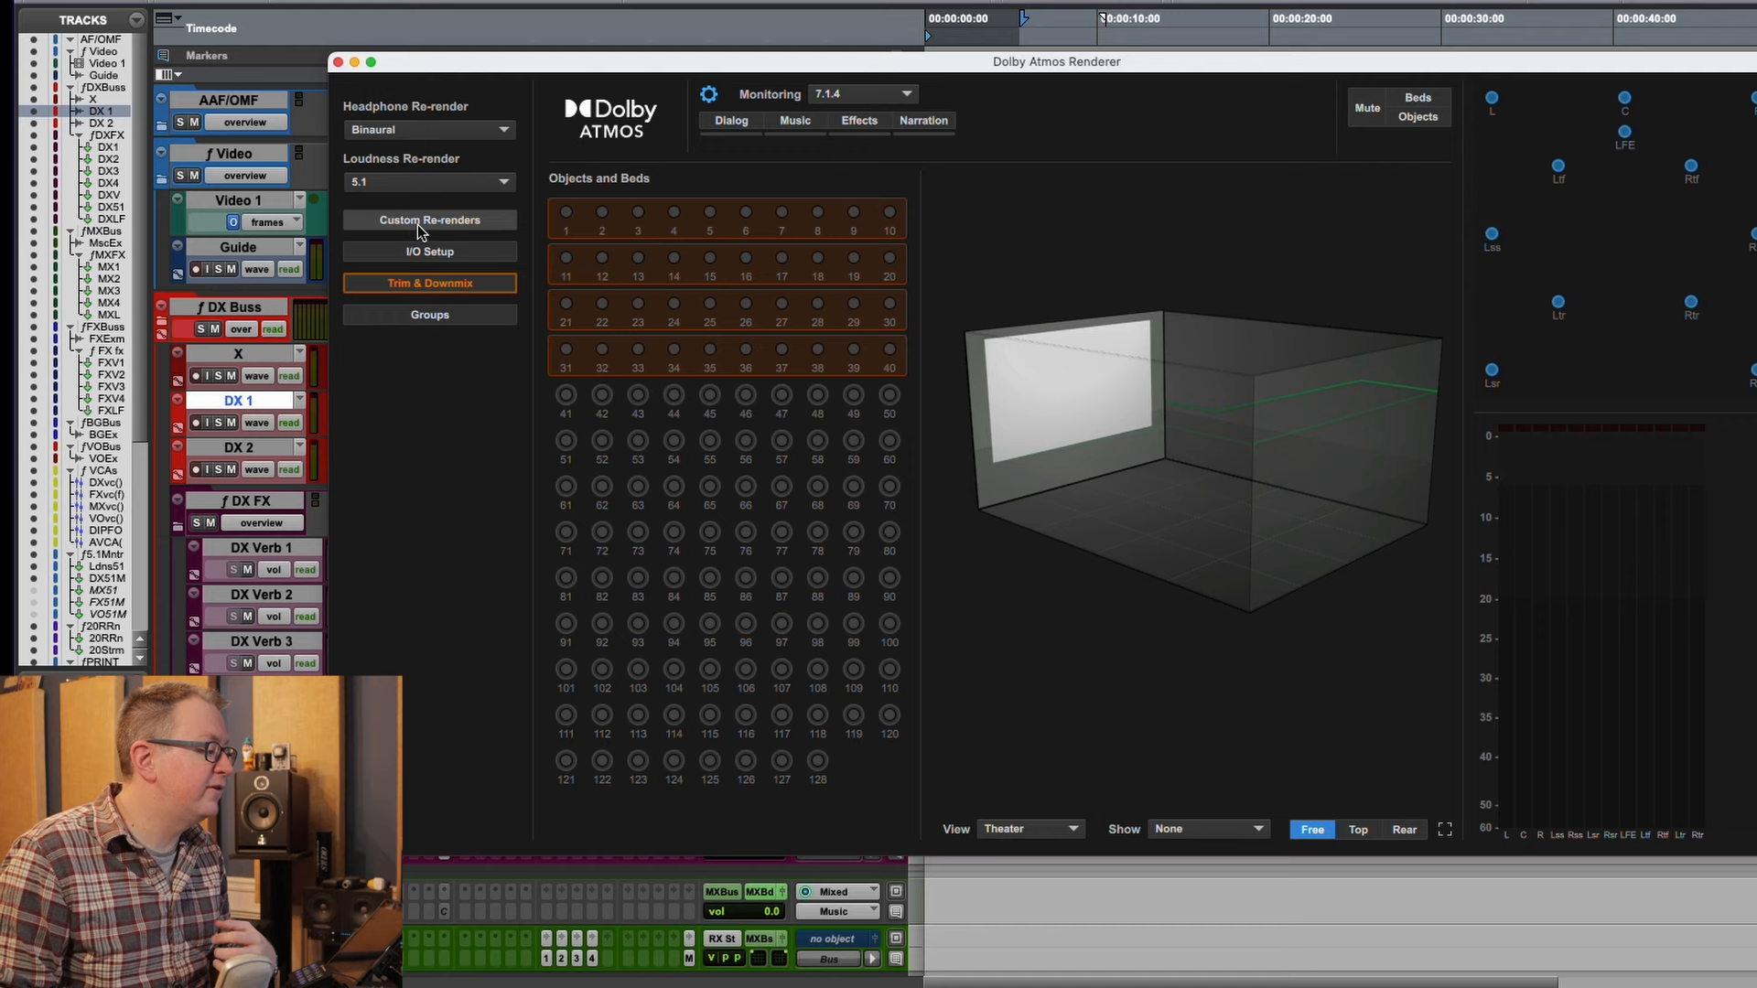
# - Review the custom re-render list and examine which types and groups the DX 5.1 and FX 5.1 re-renders include
pyautogui.click(420, 221)
pyautogui.moveTo(1256, 367); pyautogui.dragTo(1256, 533)
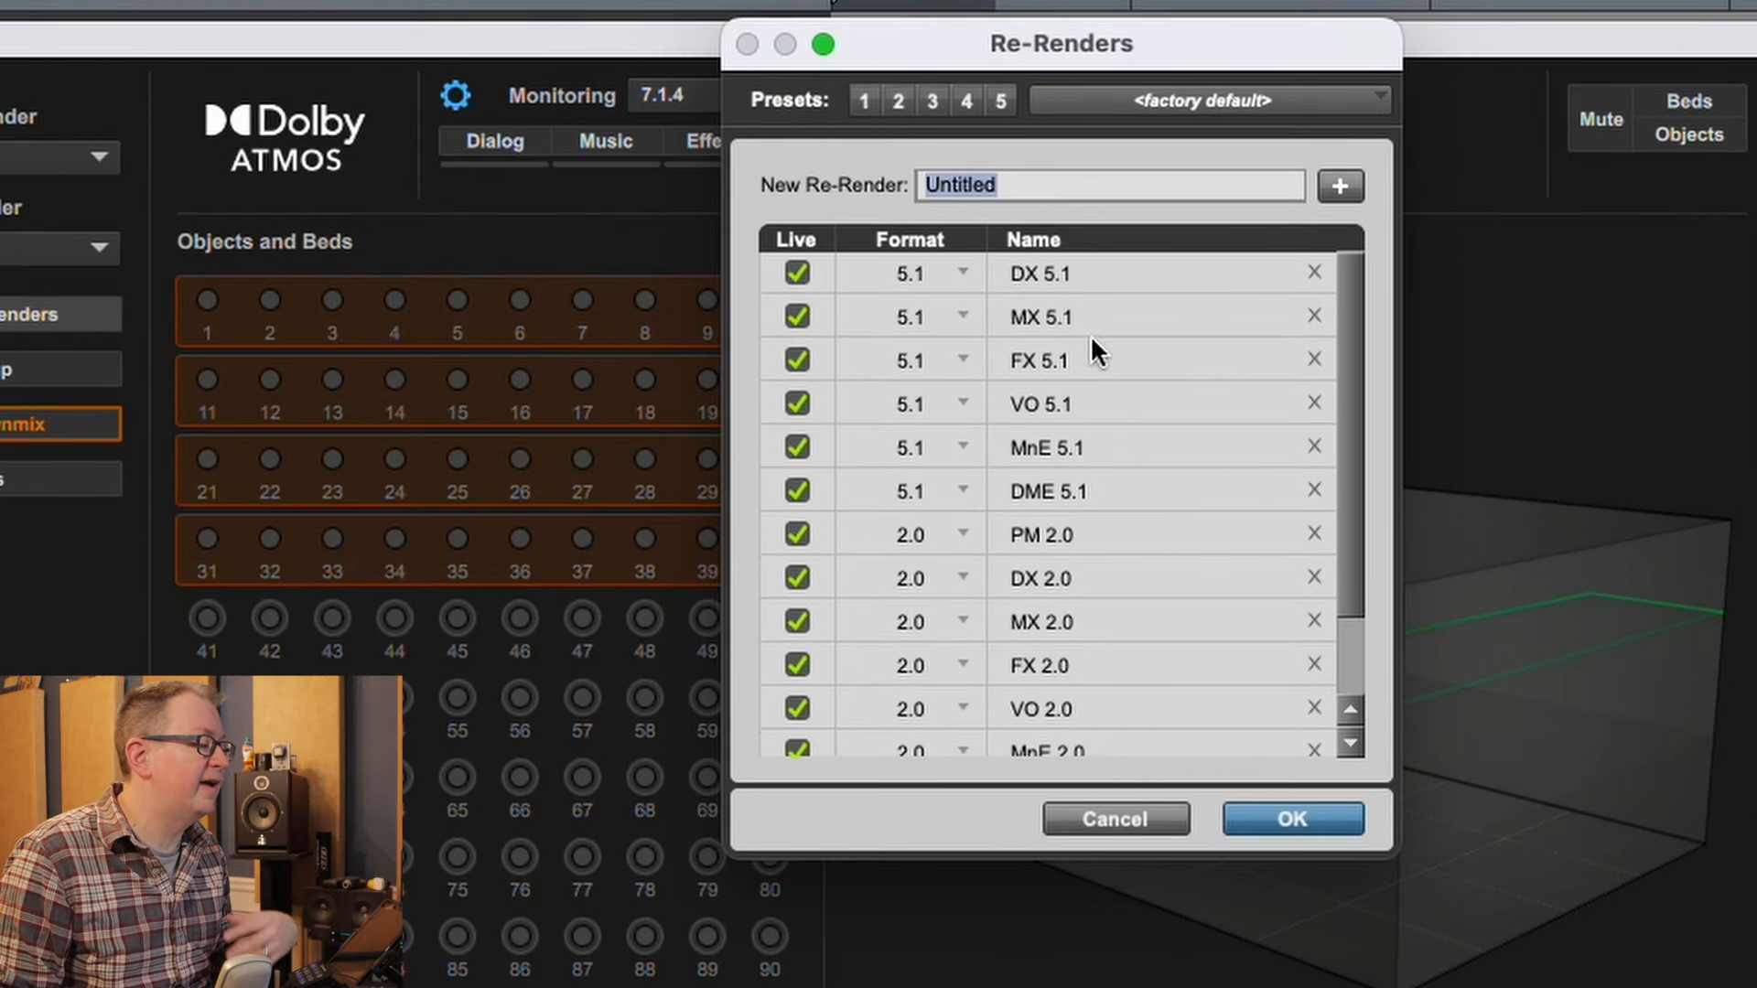
pyautogui.scroll(-1, 1131, 600)
pyautogui.scroll(2, 1132, 596)
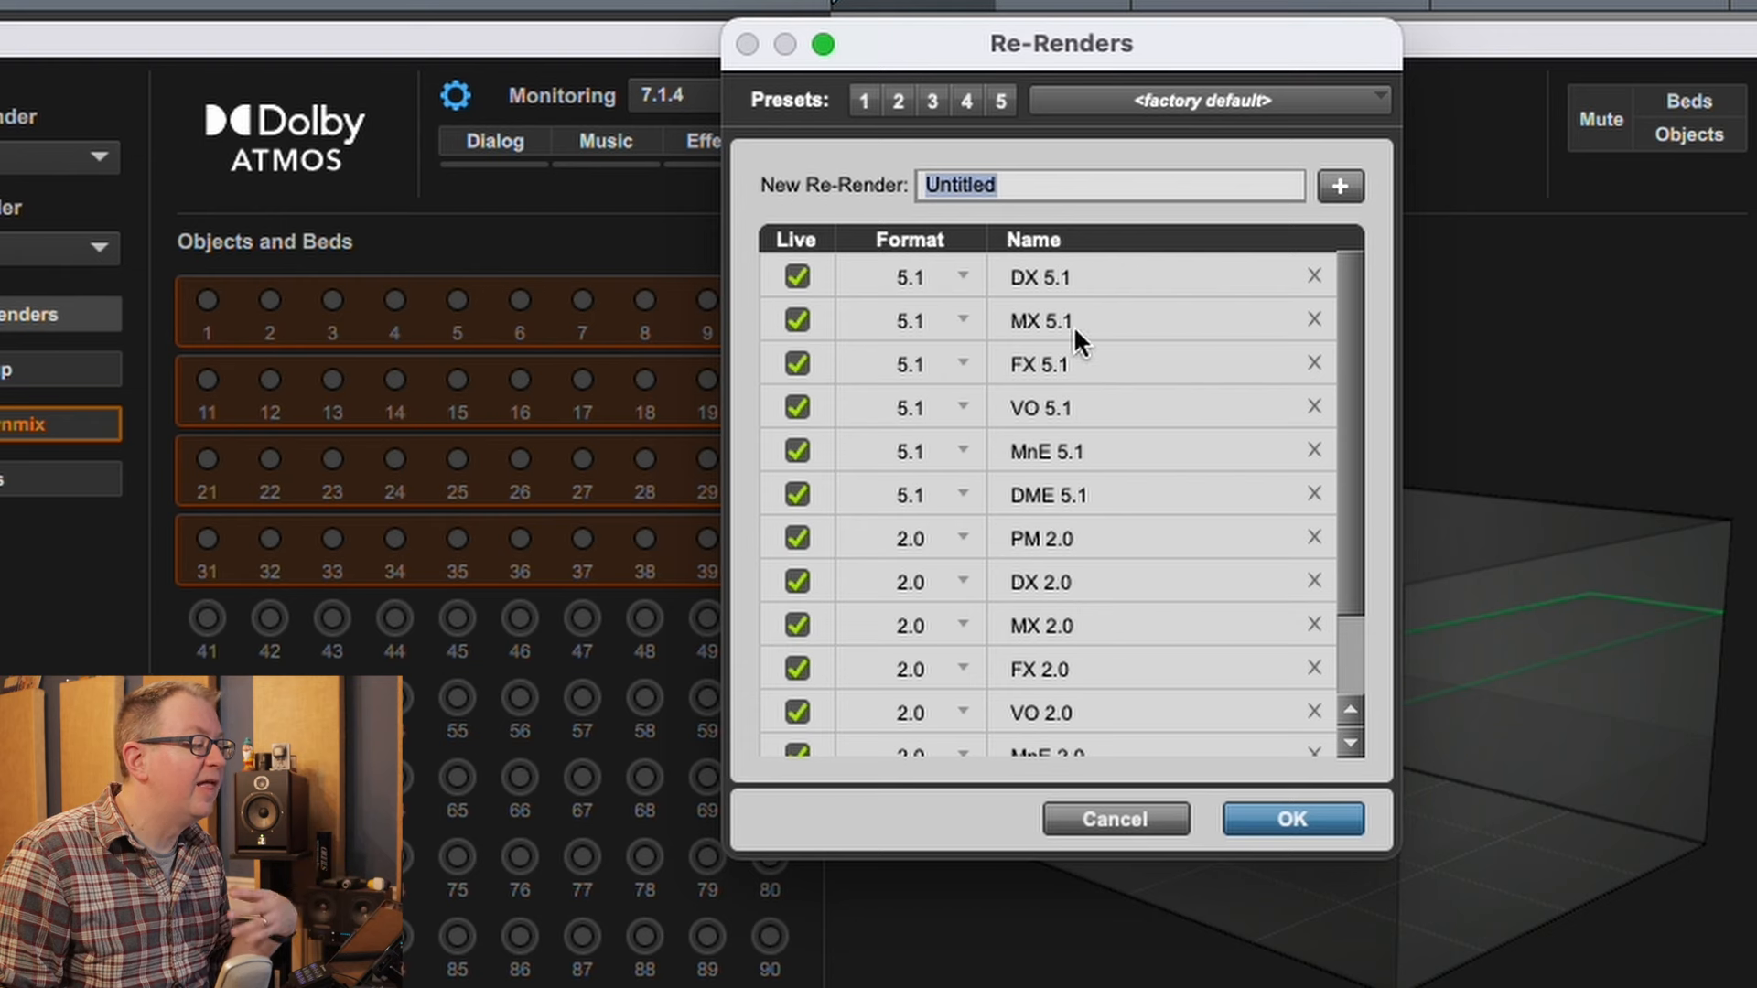
pyautogui.click(1114, 265)
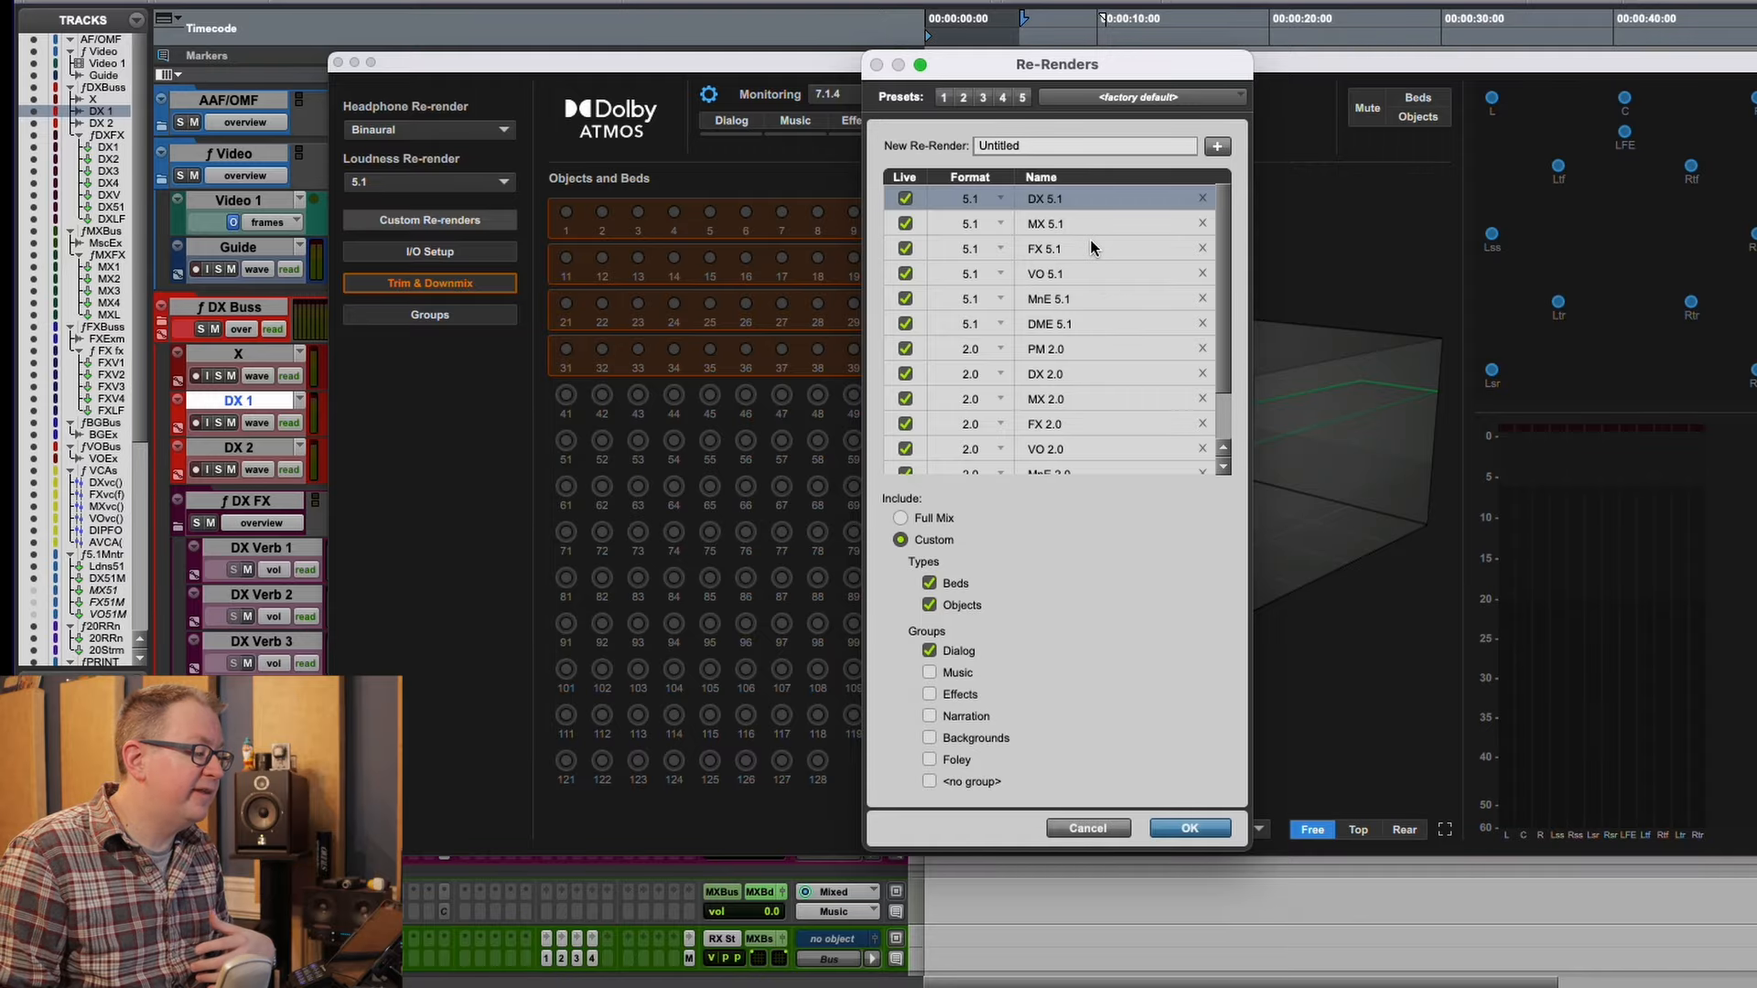
pyautogui.click(1092, 247)
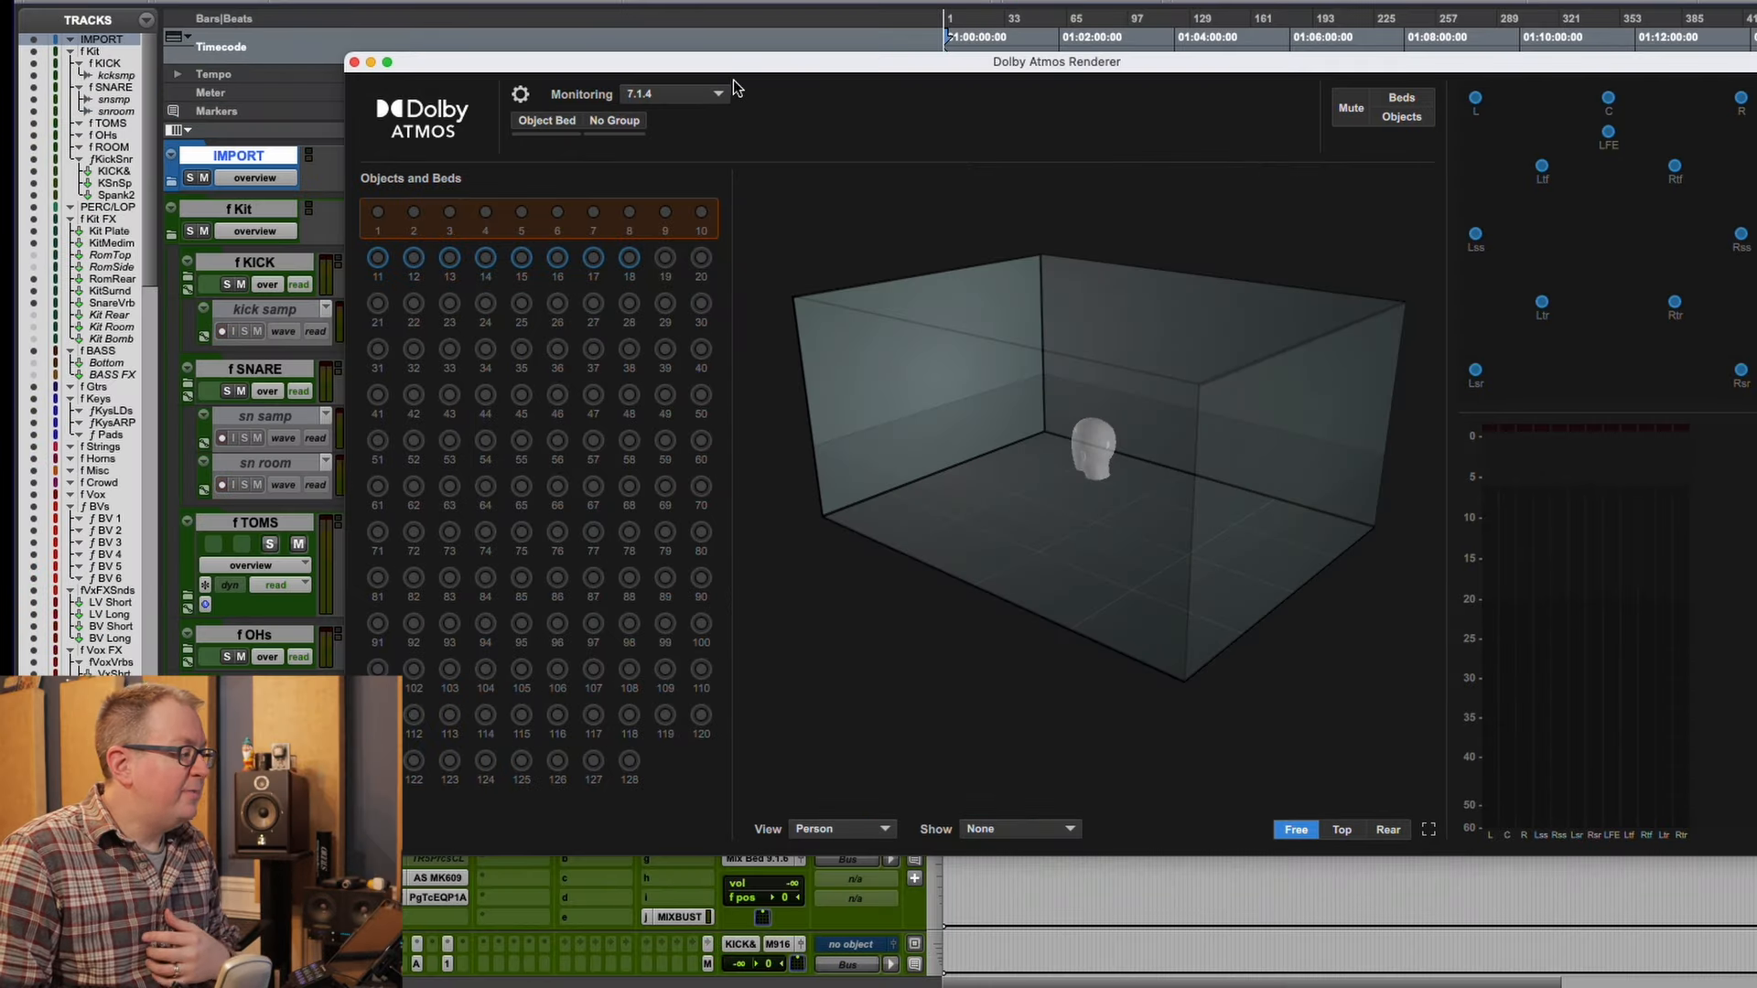
# - Show the renderer's settings, open the bed/object group manager and clear all unused groups from the list
pyautogui.click(519, 94)
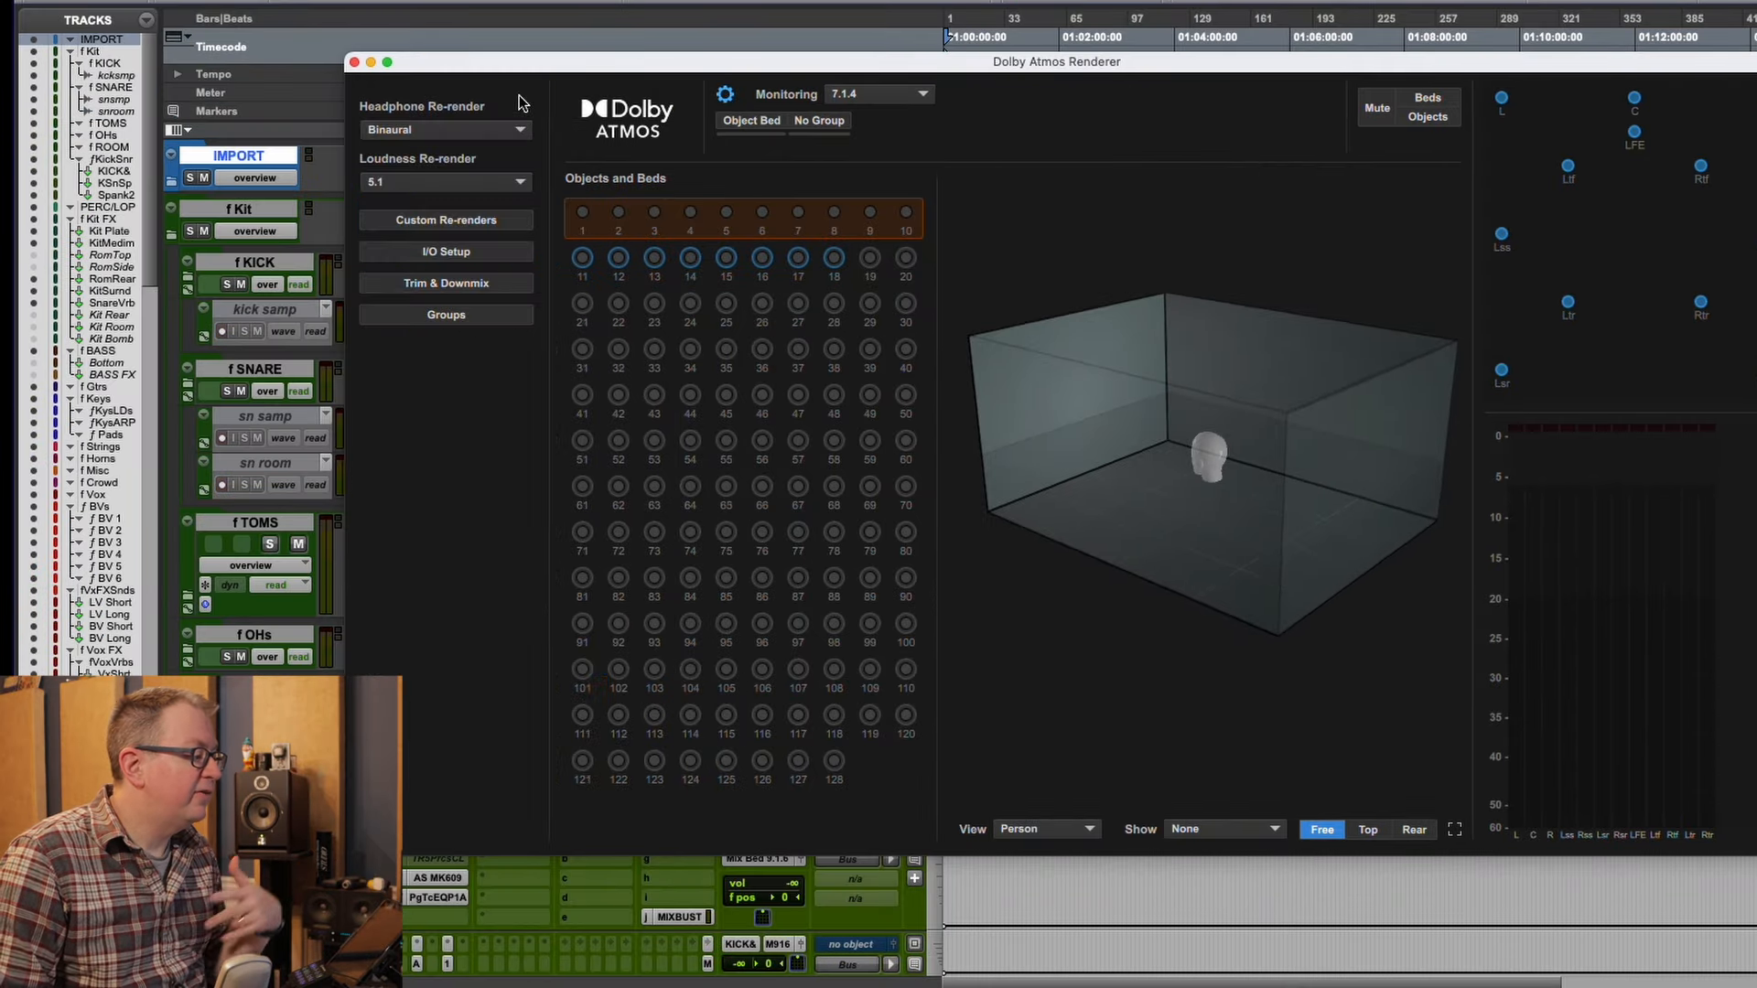
pyautogui.click(452, 318)
pyautogui.scroll(-6, 1018, 426)
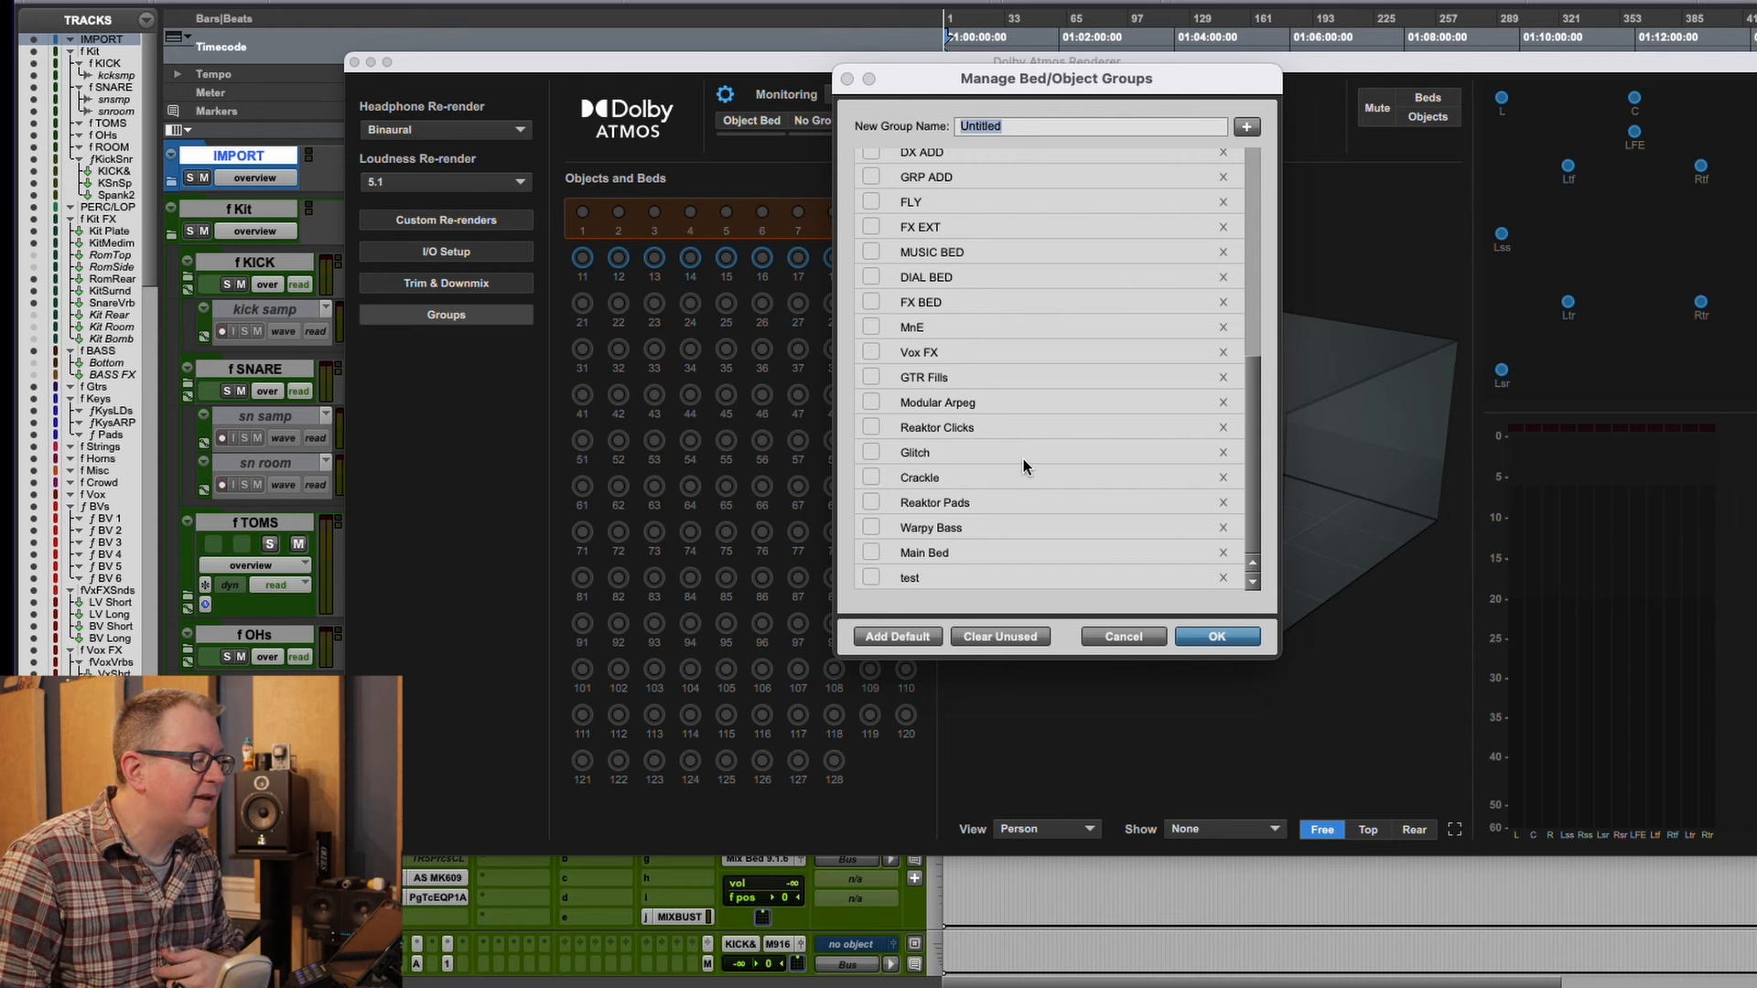
pyautogui.scroll(1, 1023, 460)
pyautogui.scroll(5, 1023, 458)
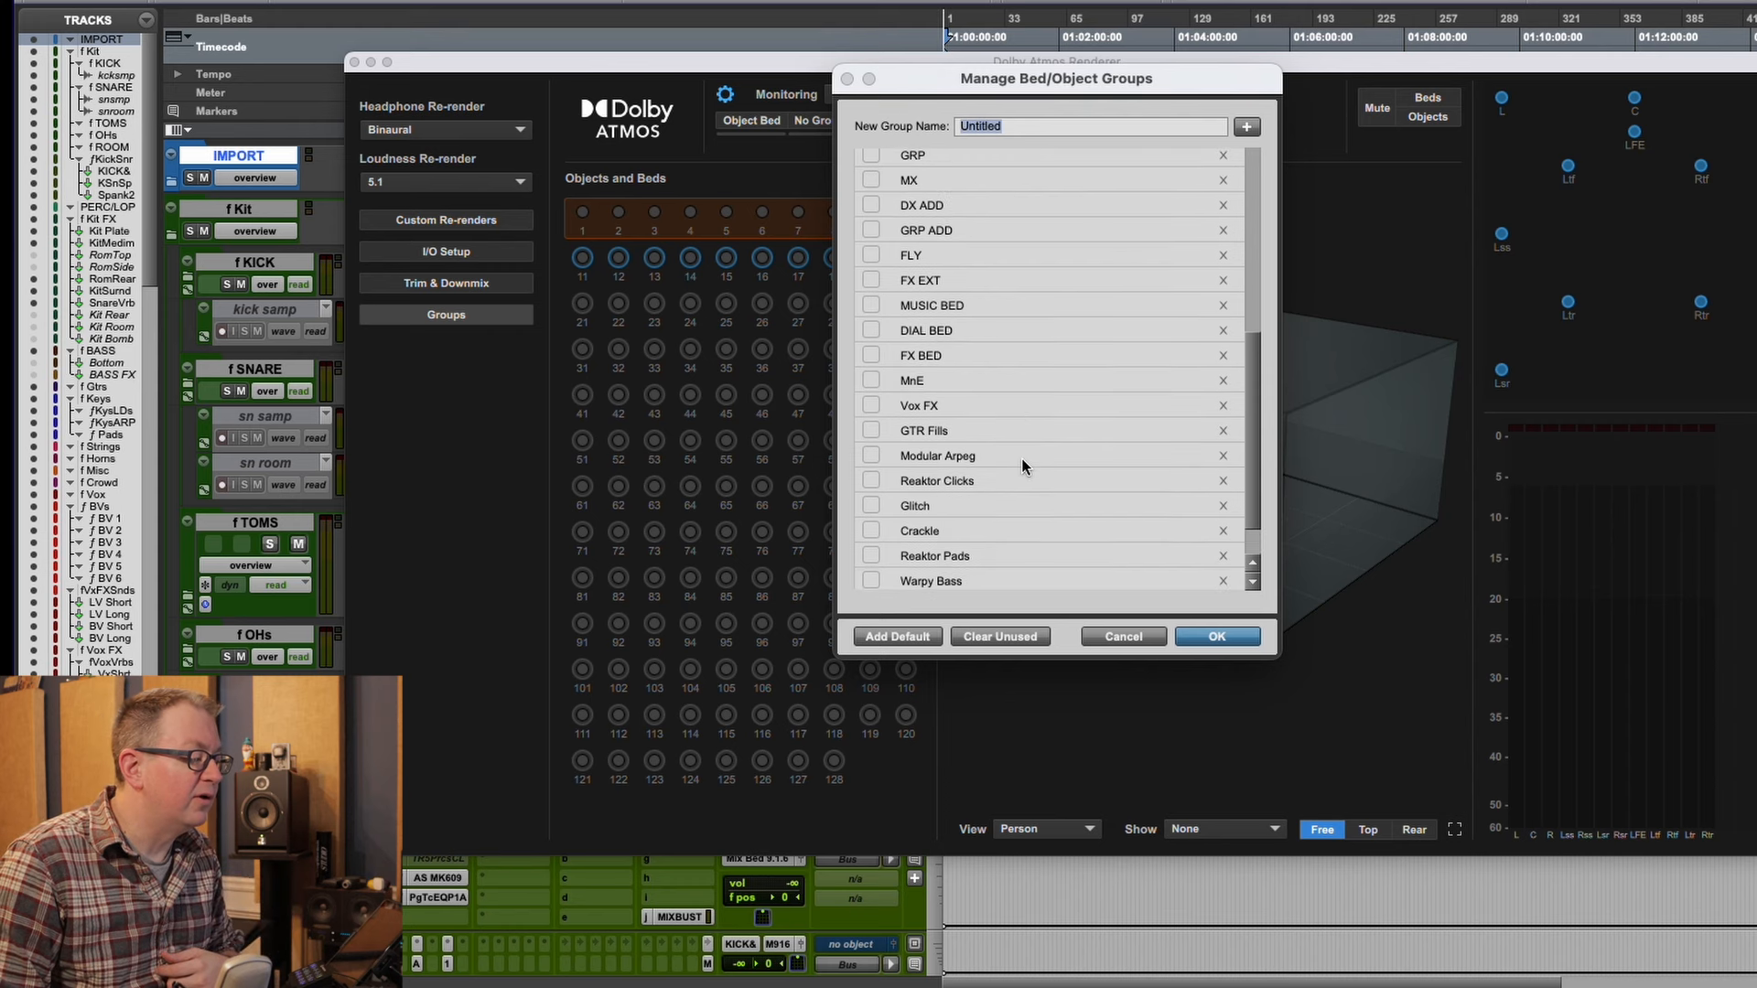
pyautogui.scroll(3, 1018, 447)
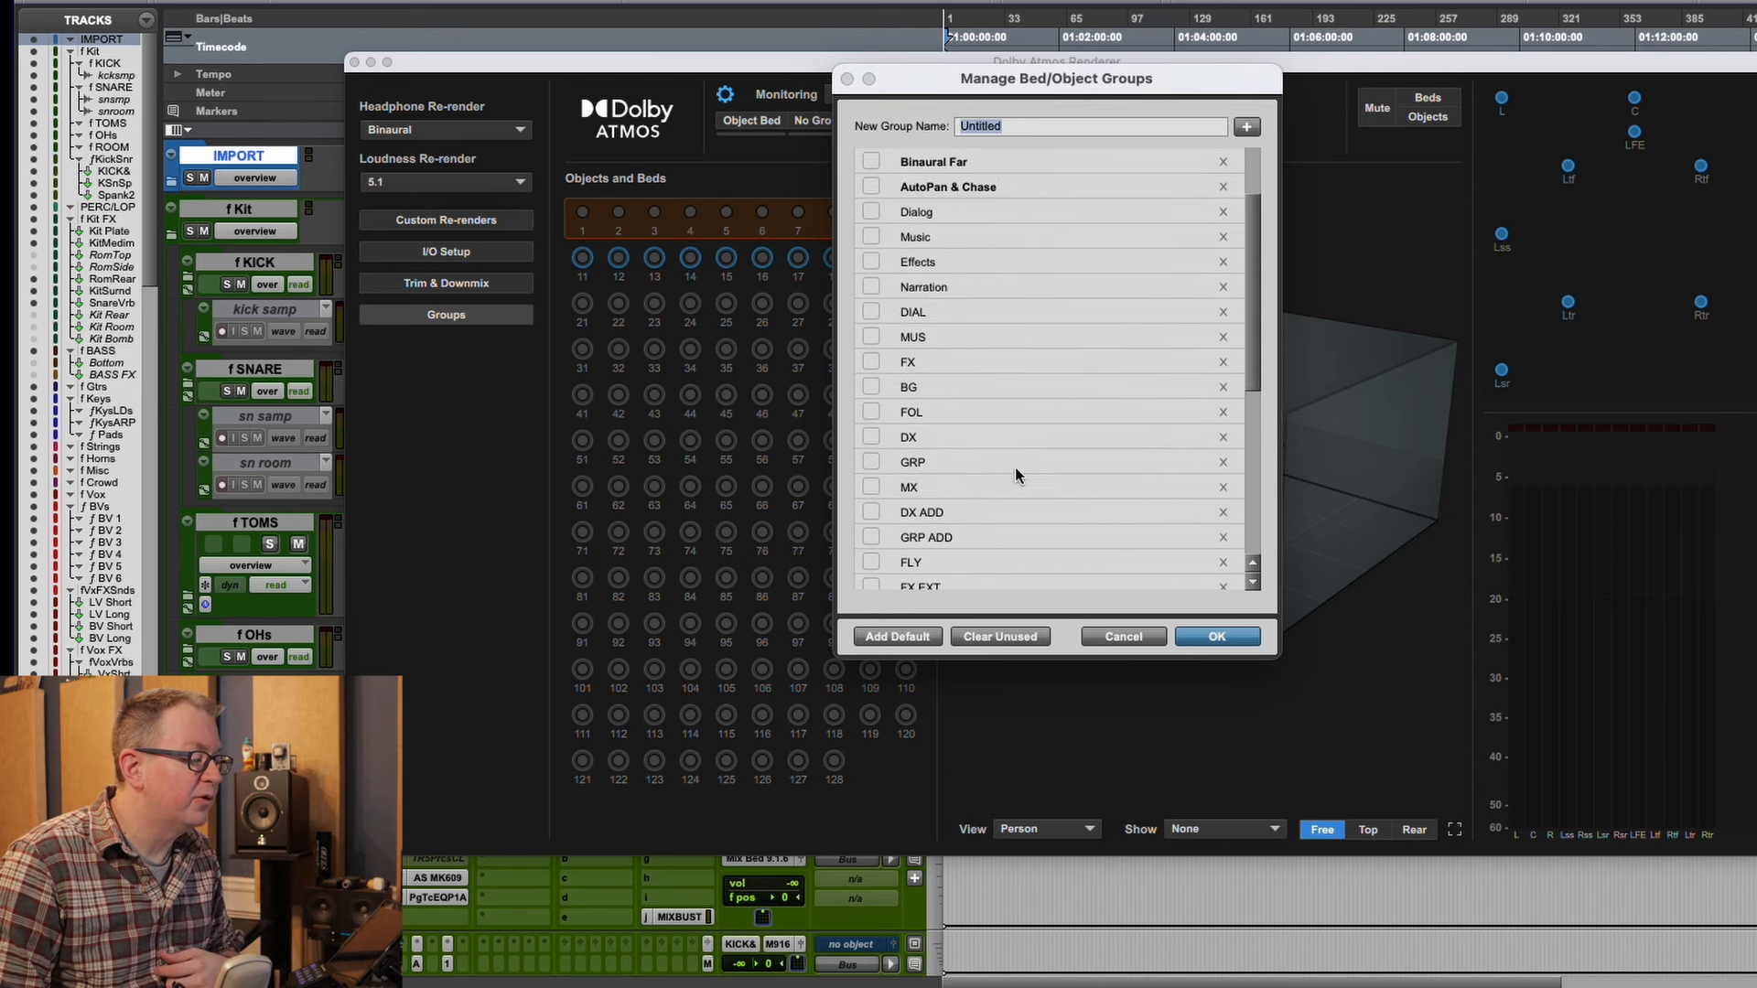
pyautogui.click(1000, 638)
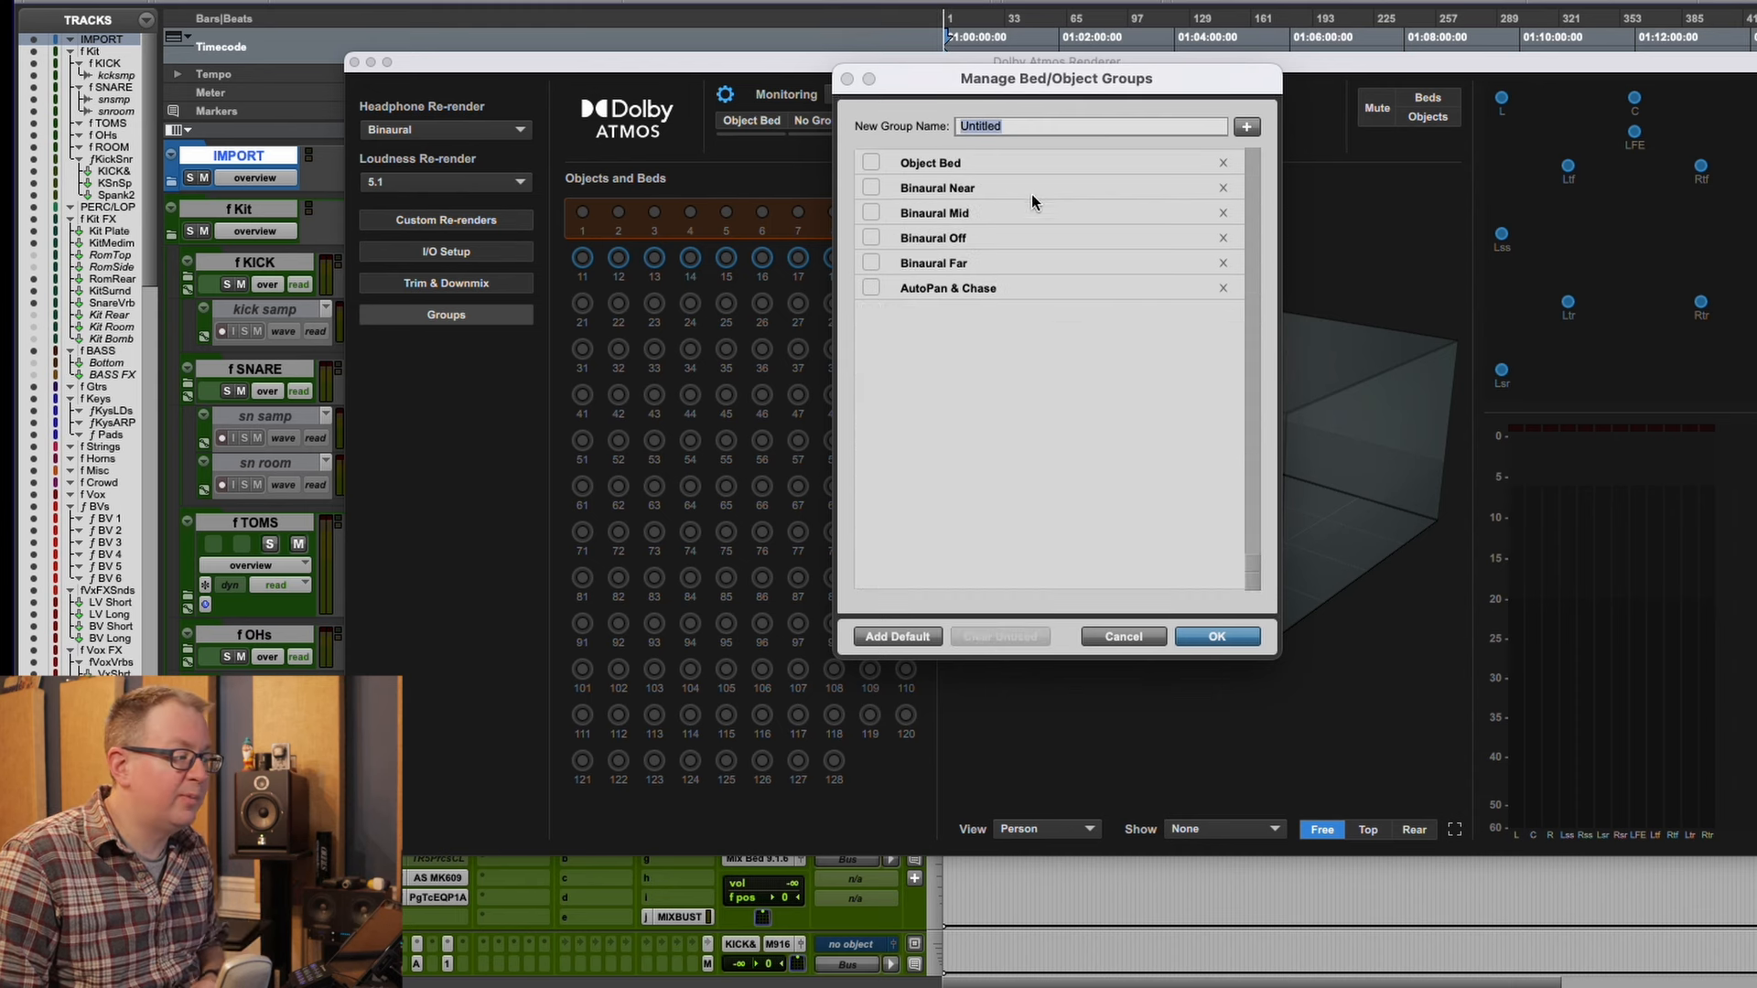
# - Delete all remaining bed/object groups together, from Object Bed through AutoPan & Chase
pyautogui.click(1072, 166)
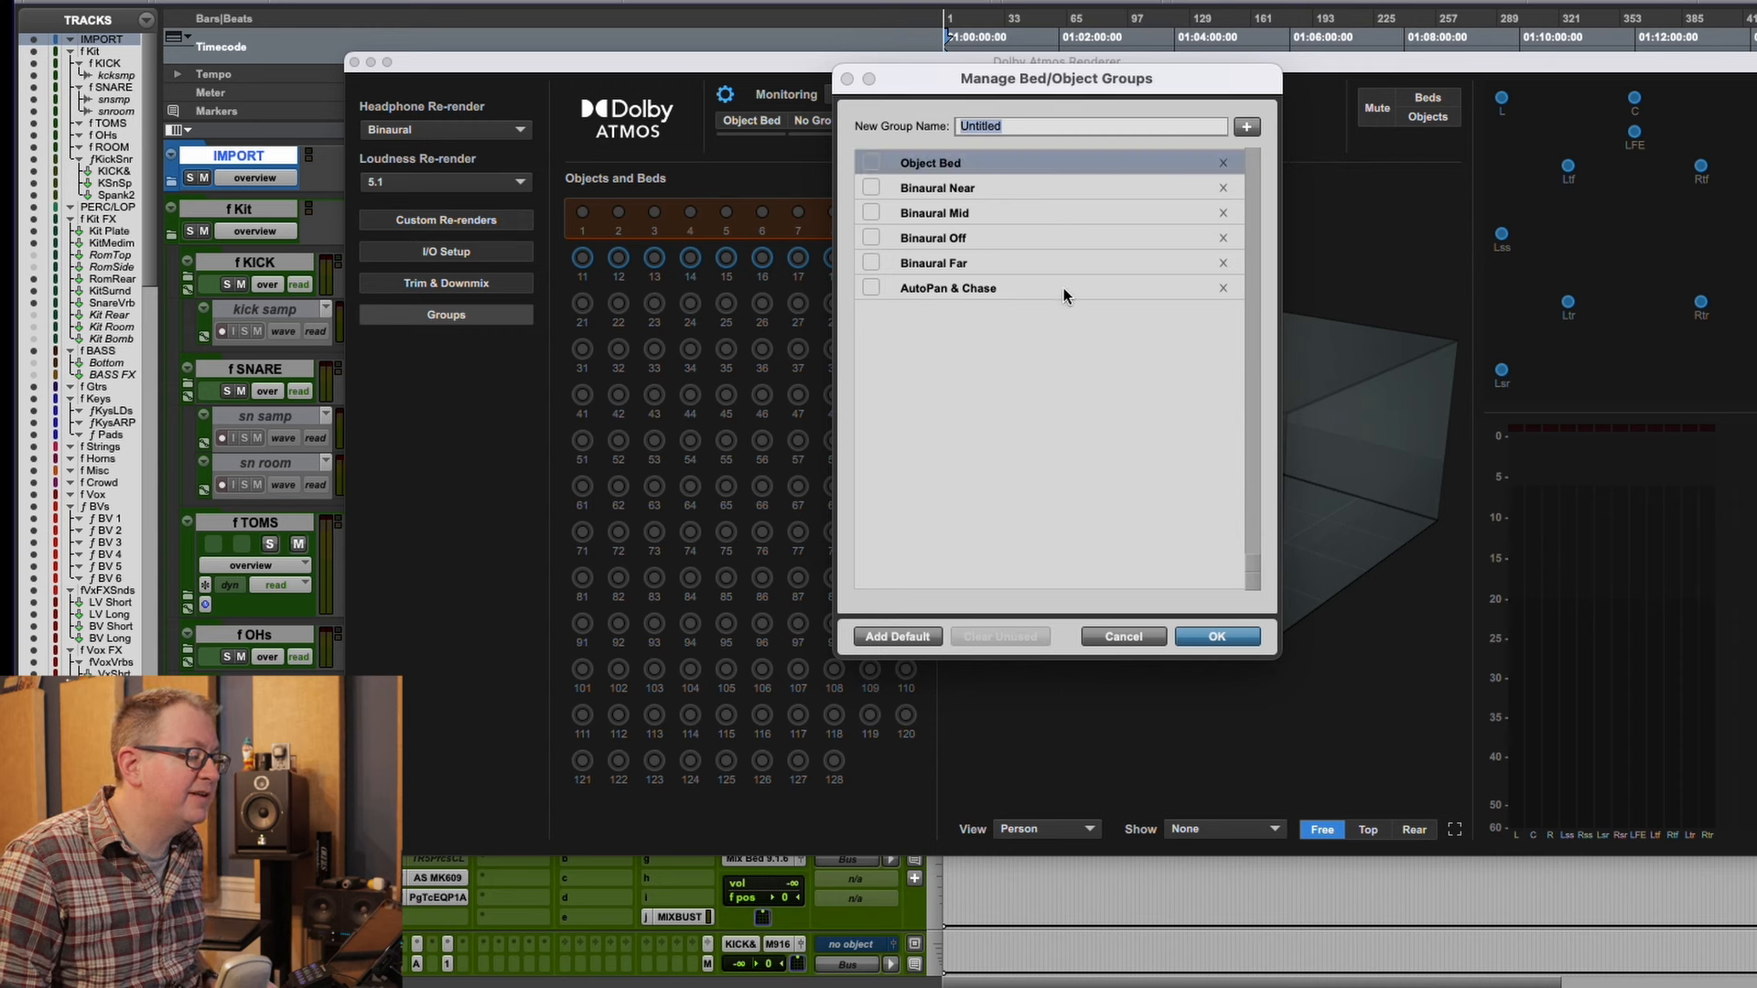
pyautogui.keyDown('shift'); pyautogui.click(1064, 288); pyautogui.keyUp('shift')
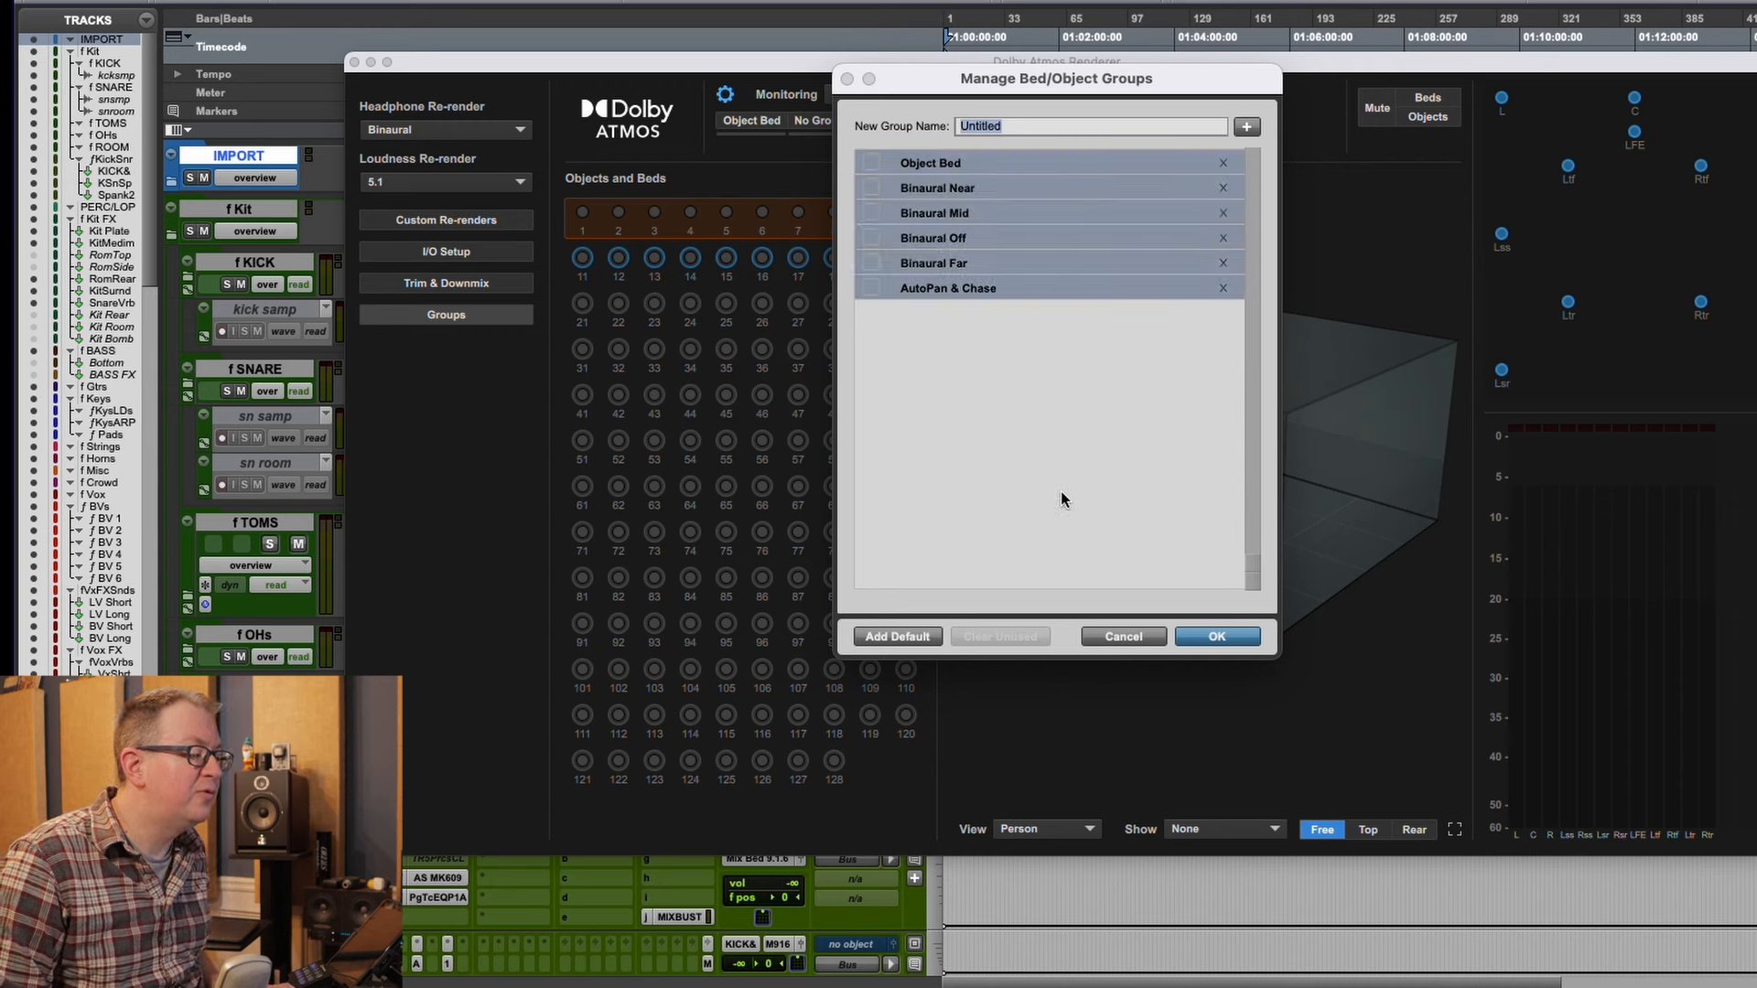
pyautogui.press('BackSpace')
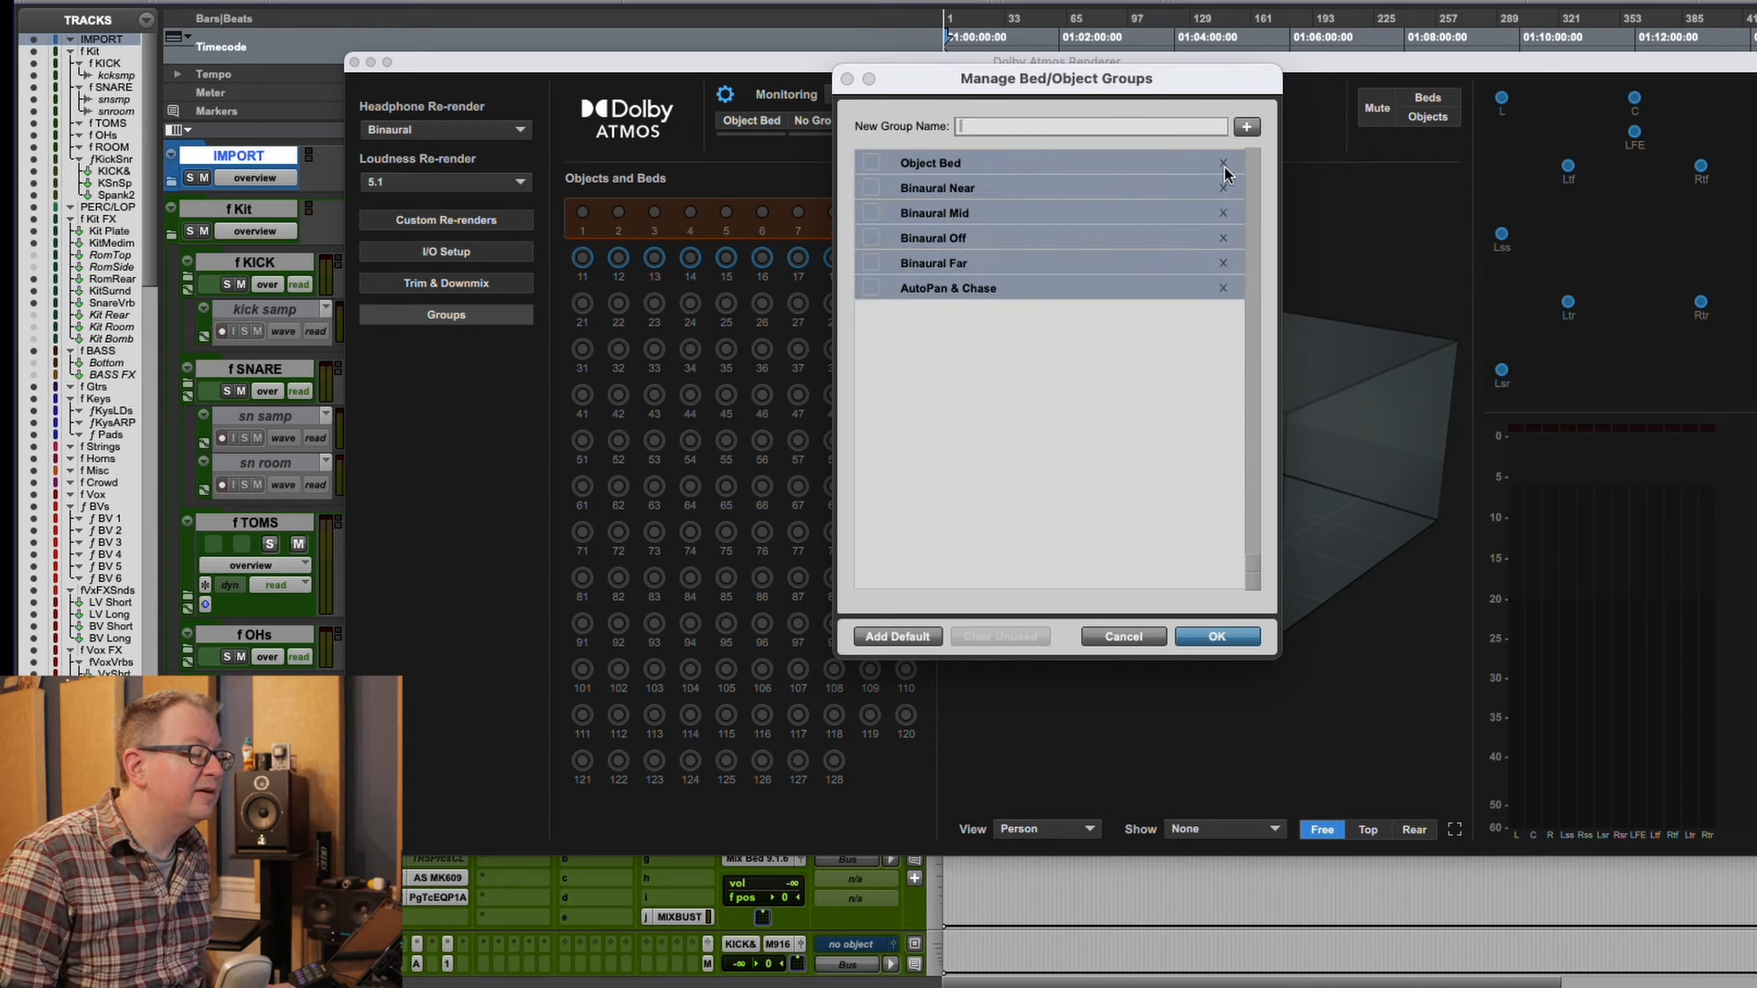
pyautogui.click(1222, 163)
pyautogui.click(1231, 356)
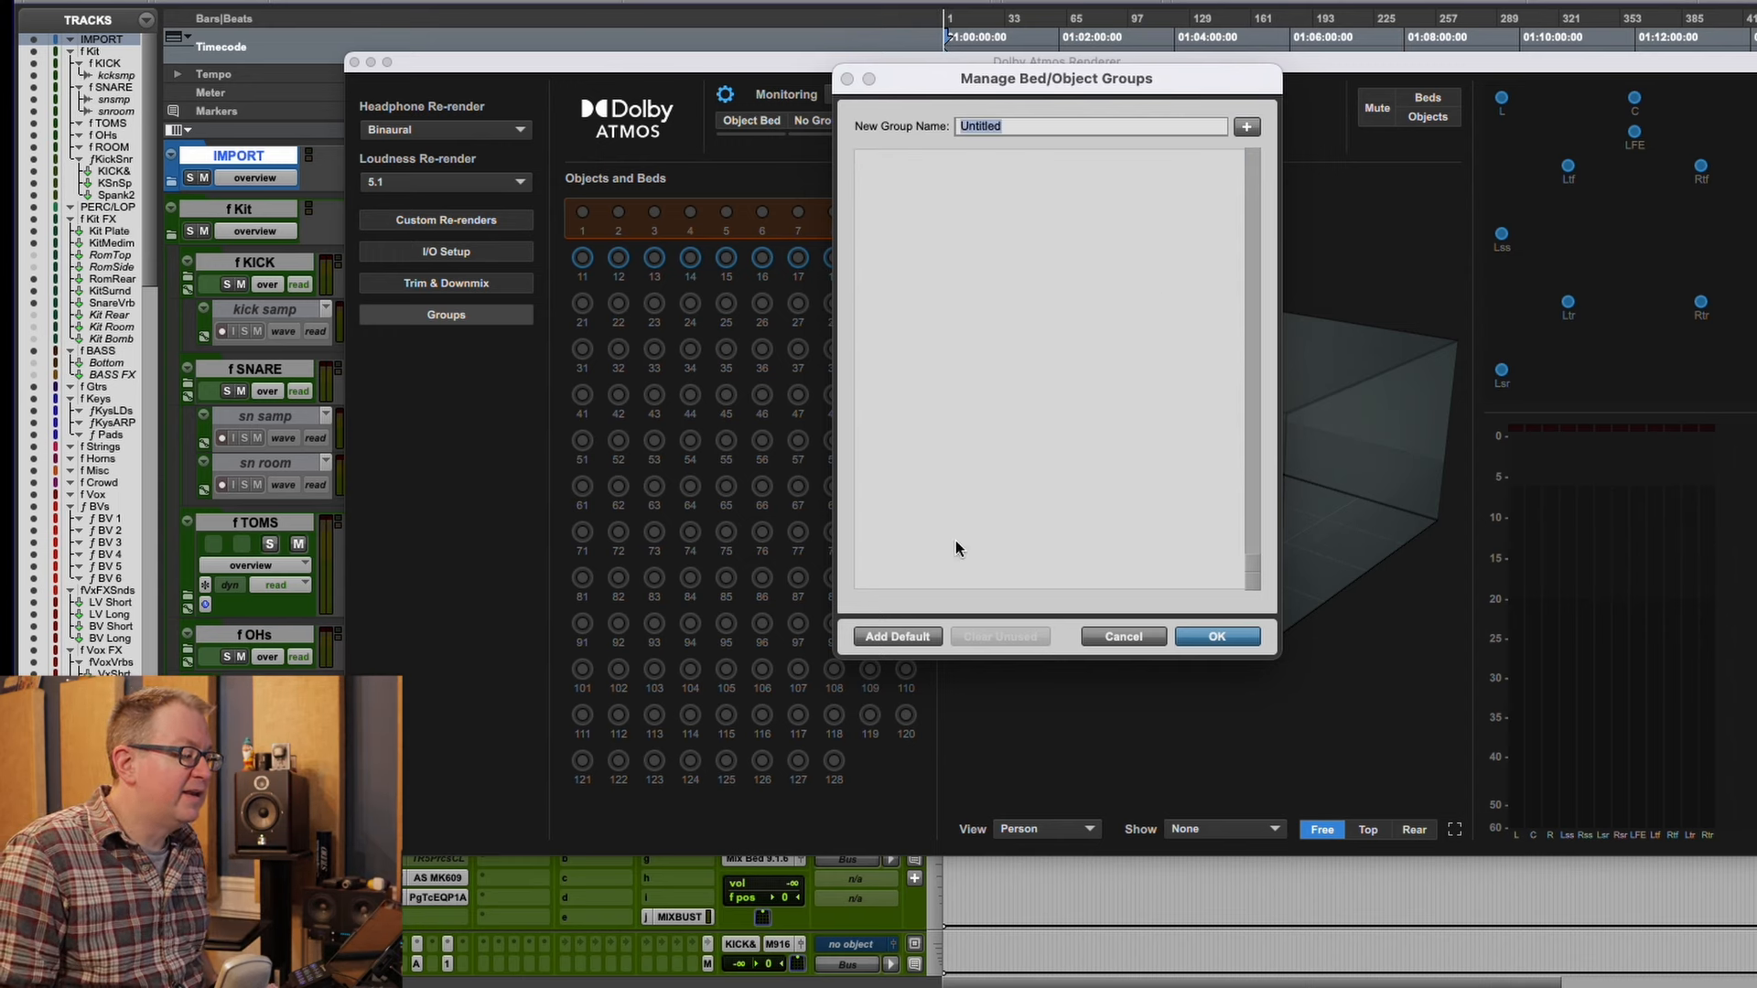
# - Add the default bed/object groups to the empty list and clear them again as unused
pyautogui.click(911, 633)
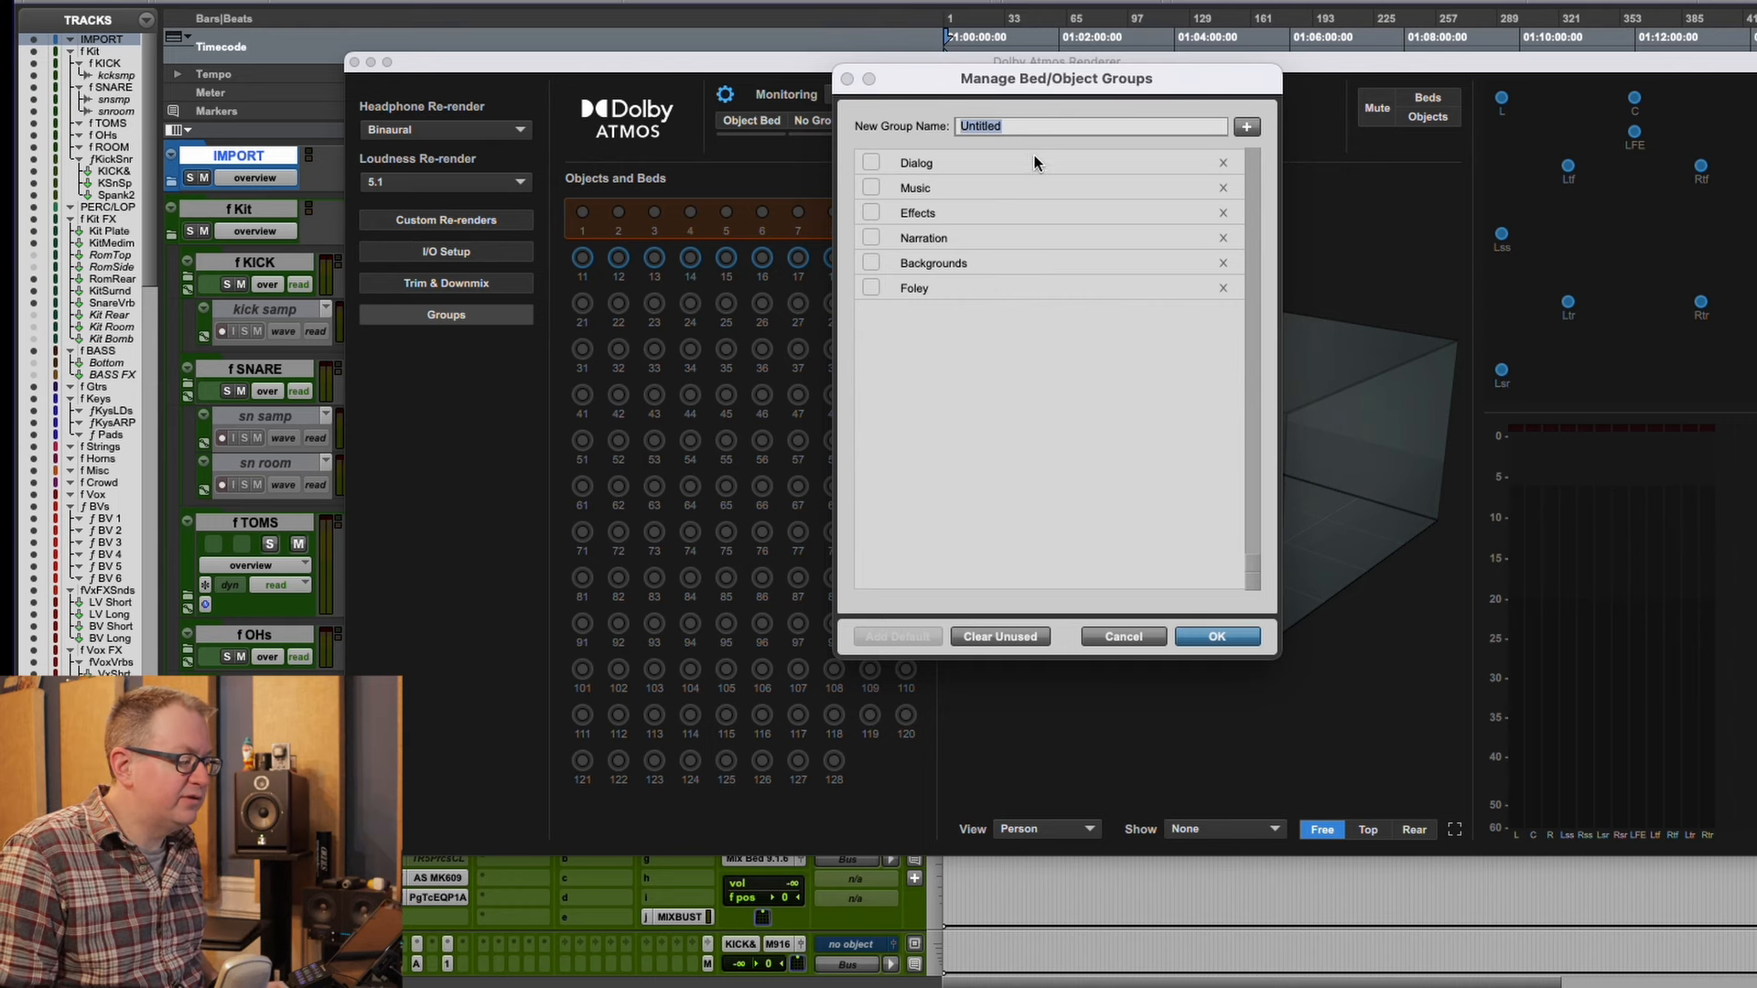
pyautogui.click(1006, 641)
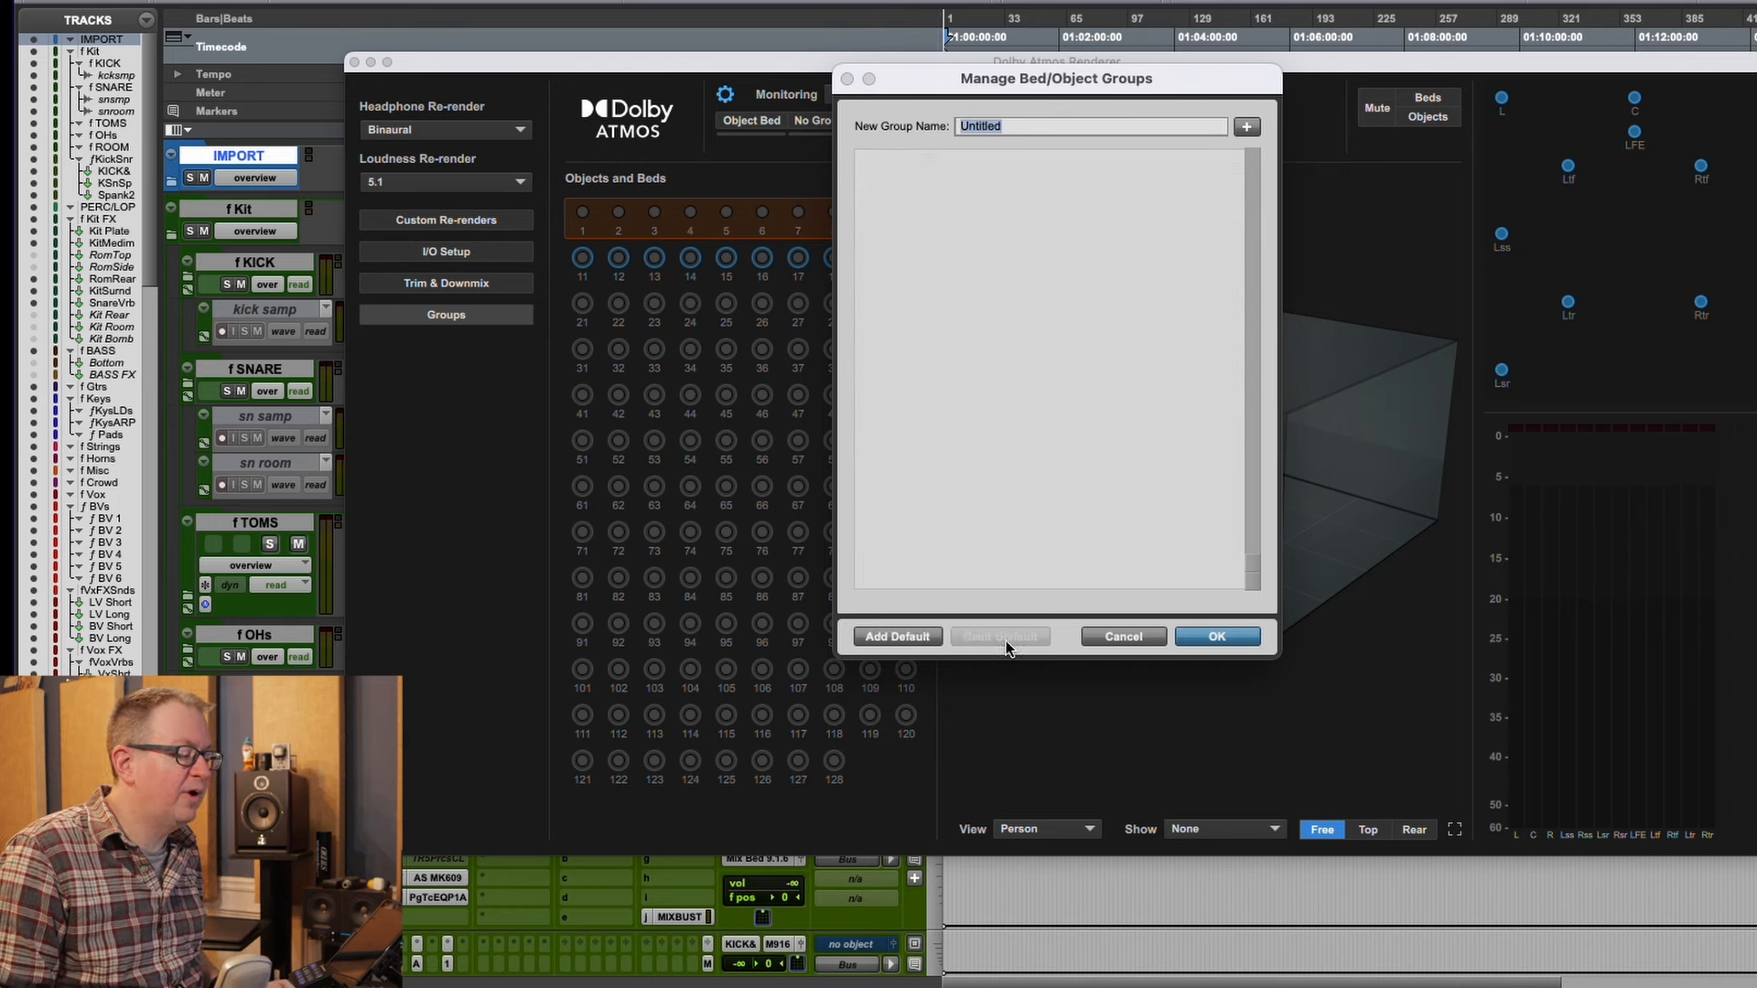